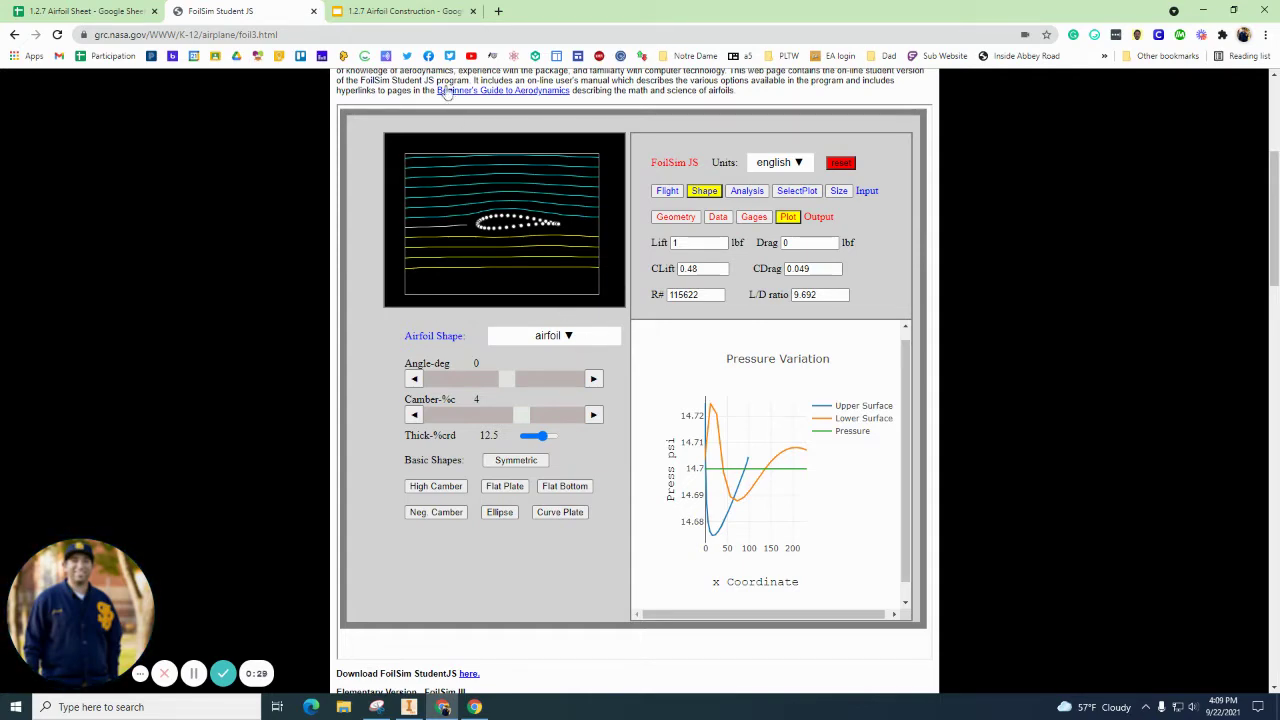
Step: Switch to the '1.2.7 Airfoil Construction' slides, which show the Edit Flight, Set Speed to 40 step
left_click(405, 11)
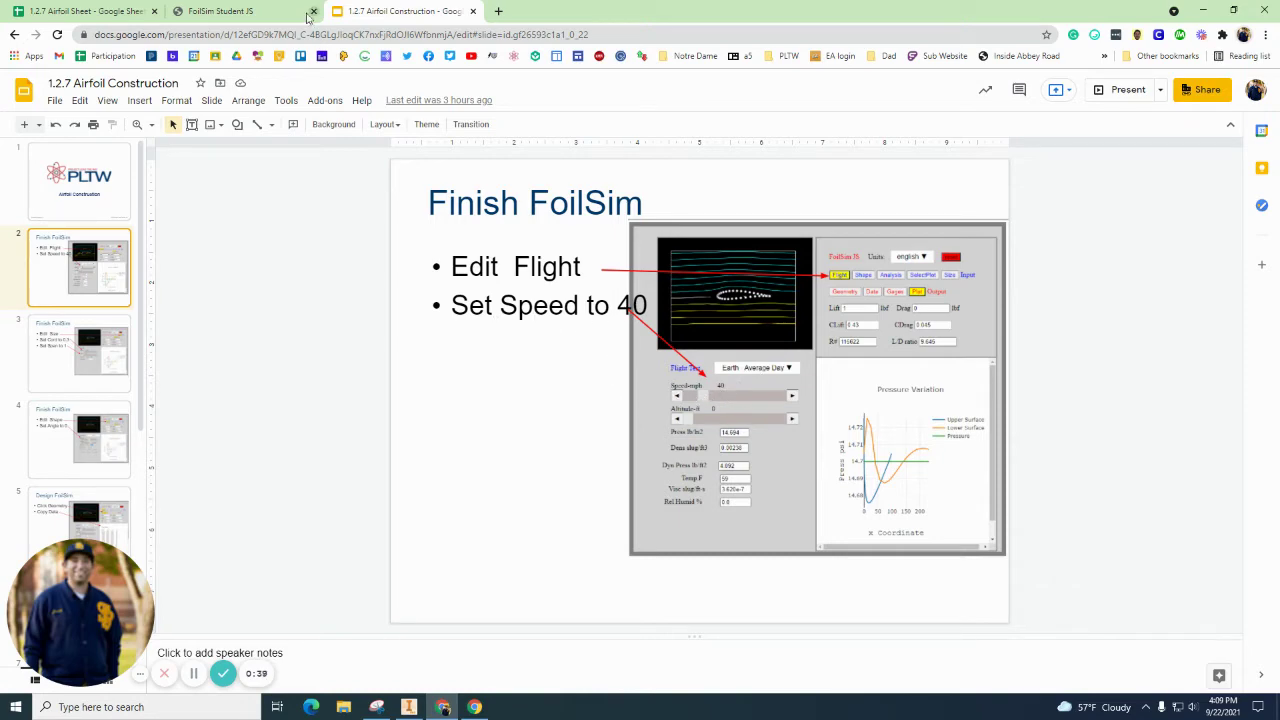
Step: Glance at FoilSim, then advance the slides to the Edit Shape, Set Angle to 0 instruction
left_click(270, 14)
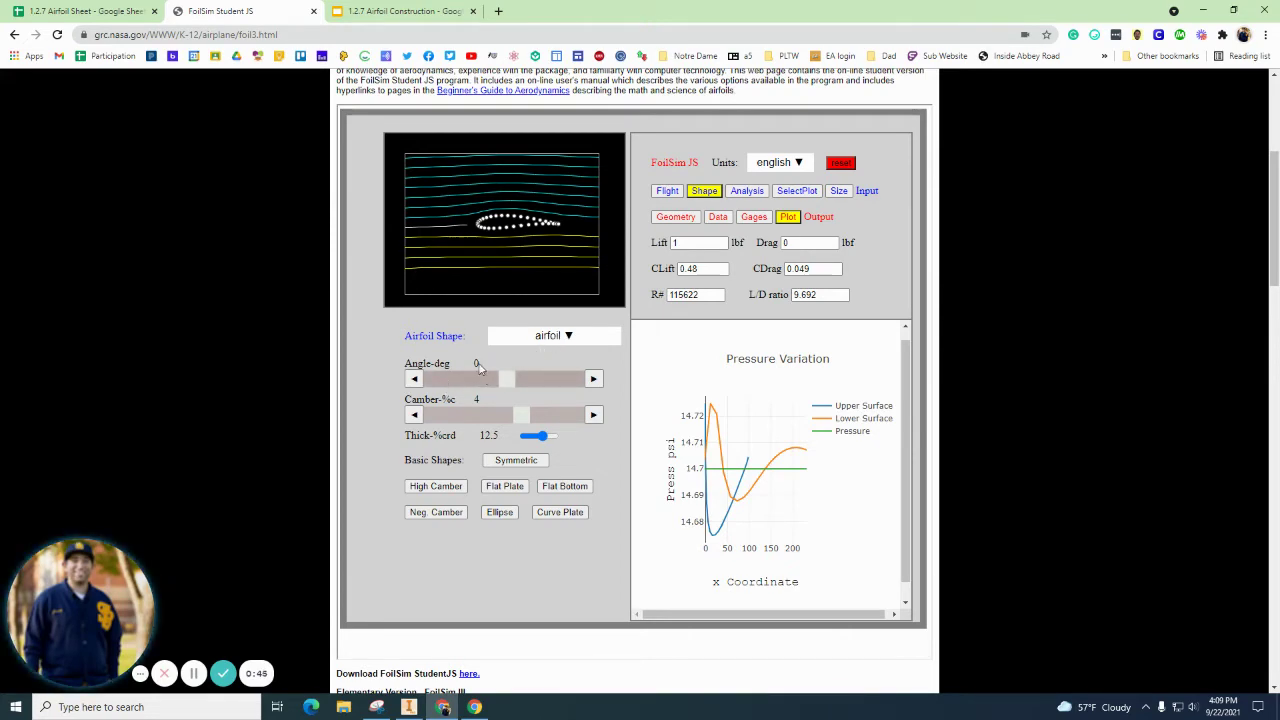
left_click(362, 11)
key("Down")
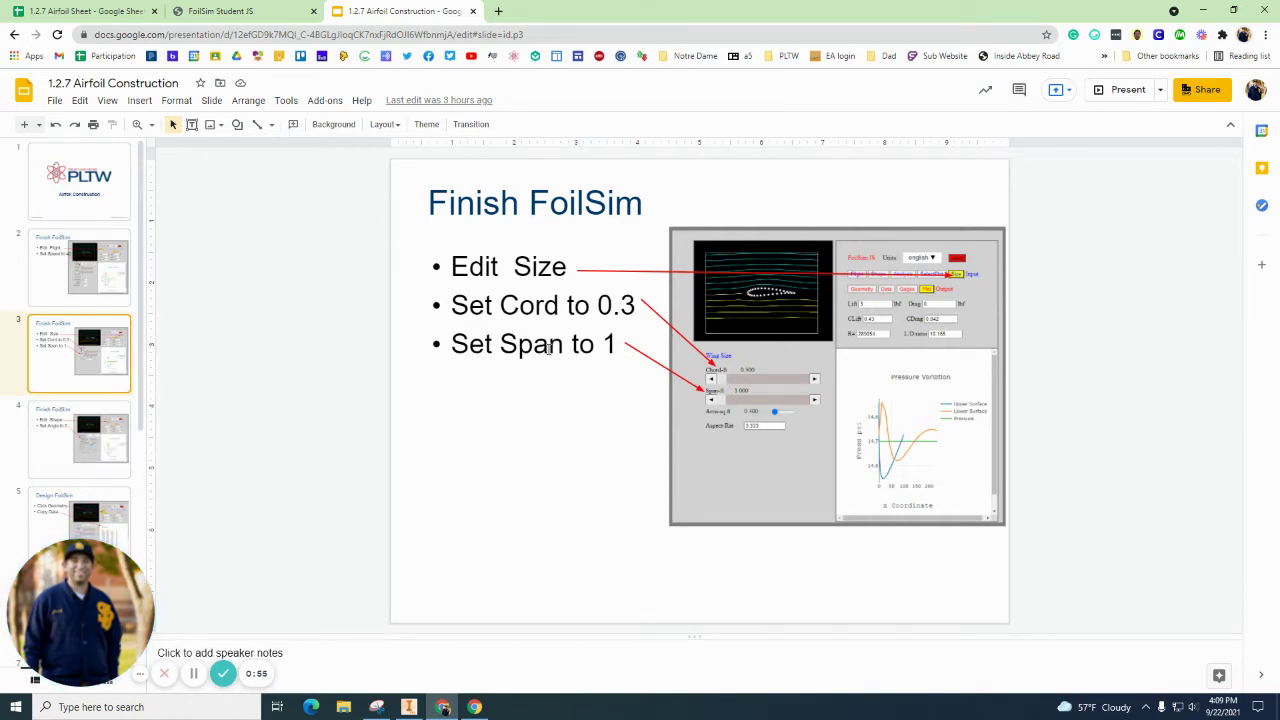
left_click(120, 440)
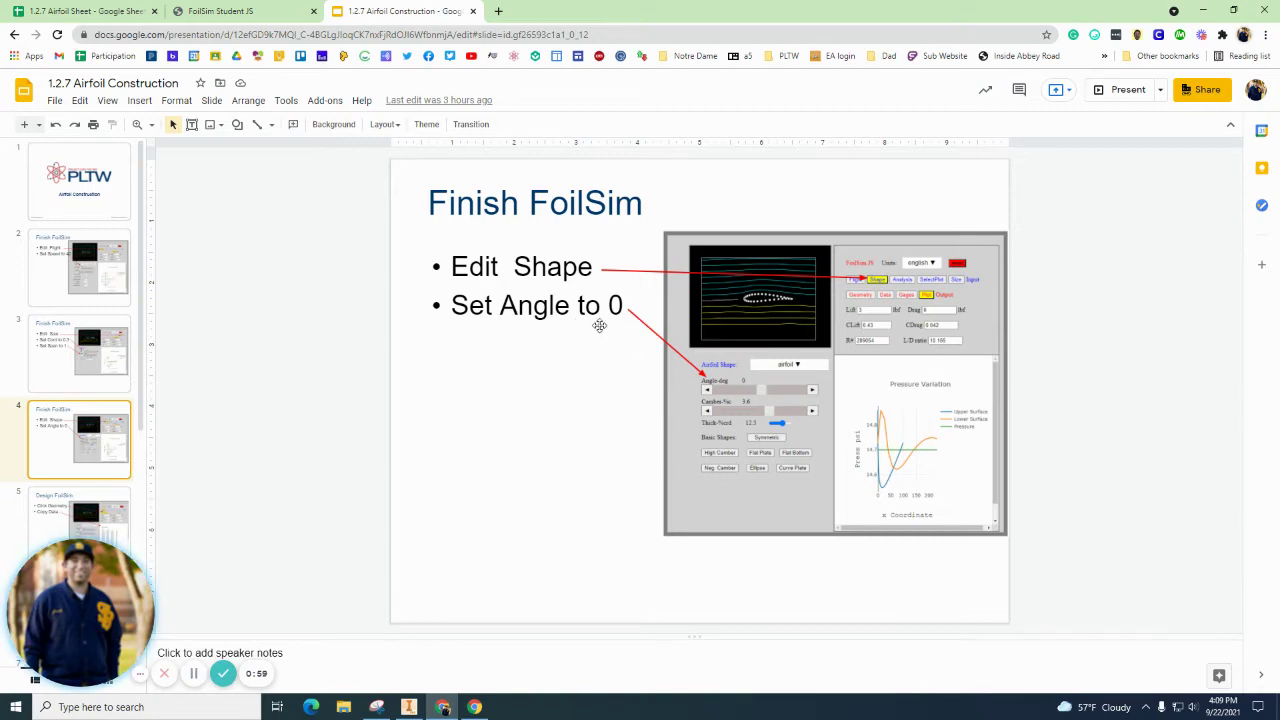
Step: Raise the airfoil camber to 4.5% and confirm flight at 40 mph and 0 ft altitude
left_click(255, 11)
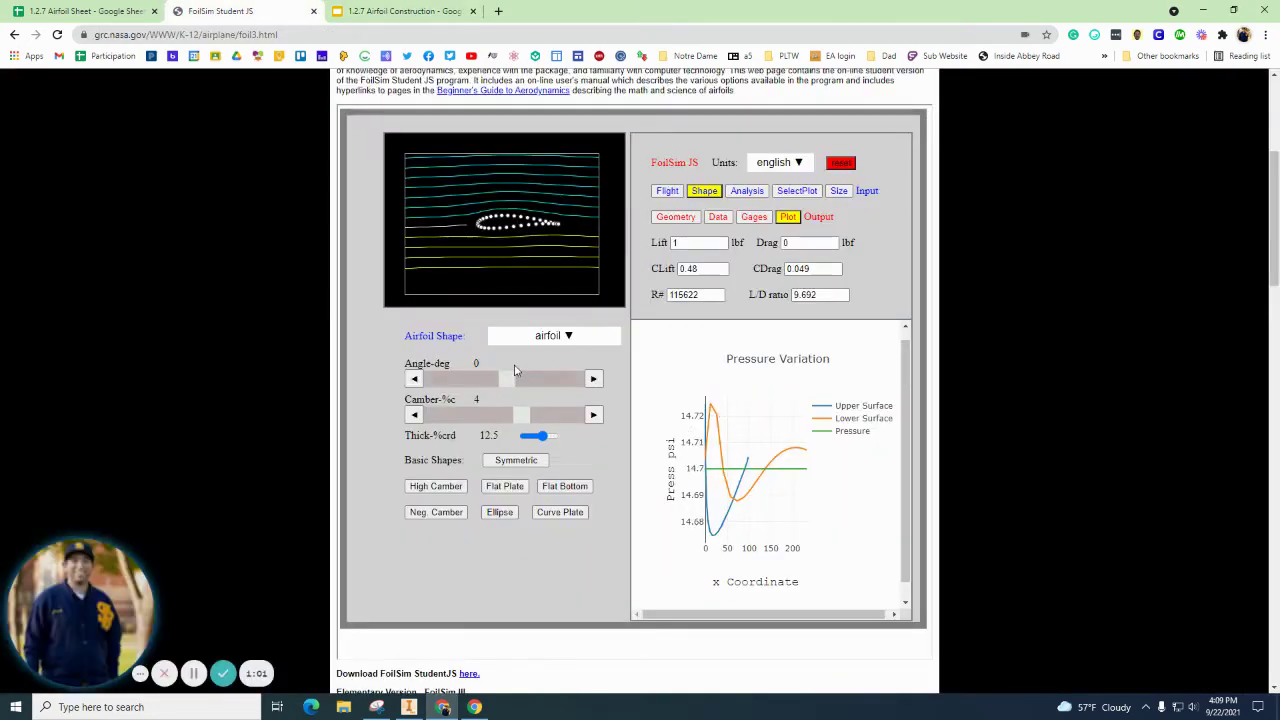
mouse_move(521, 415)
left_mouse_down()
mouse_move(543, 416)
mouse_move(524, 421)
left_mouse_up()
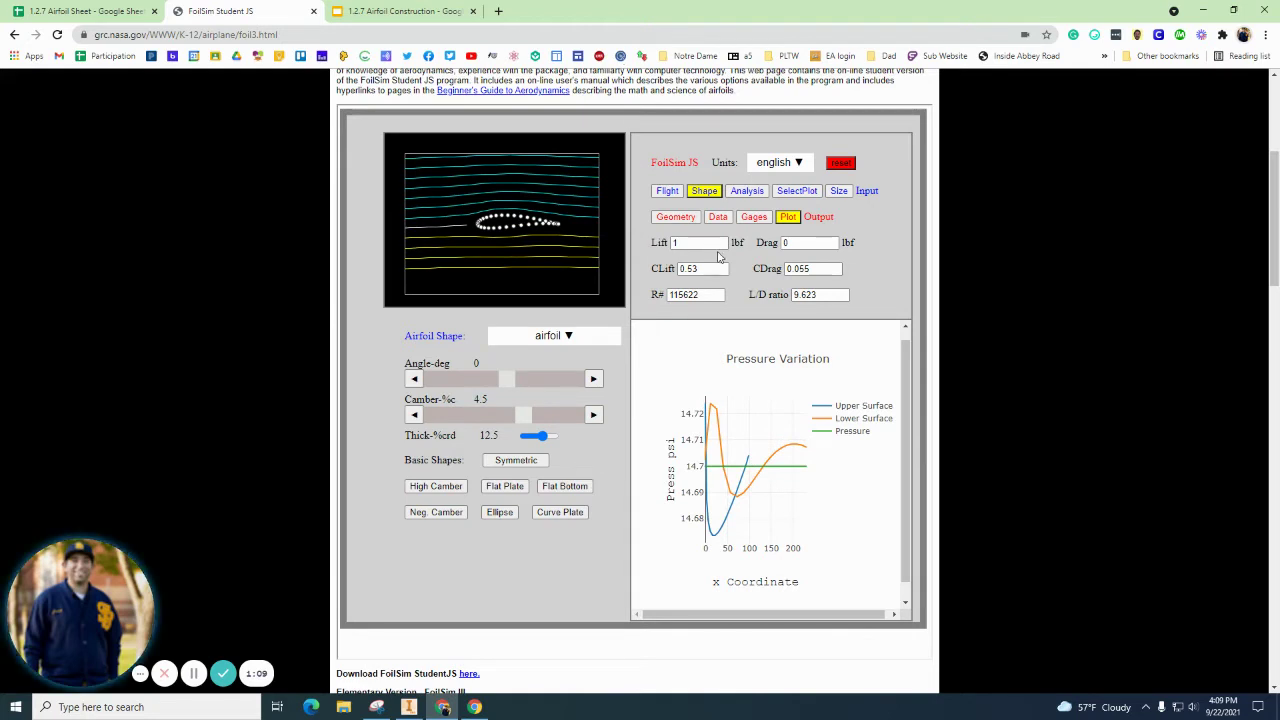
left_click(667, 190)
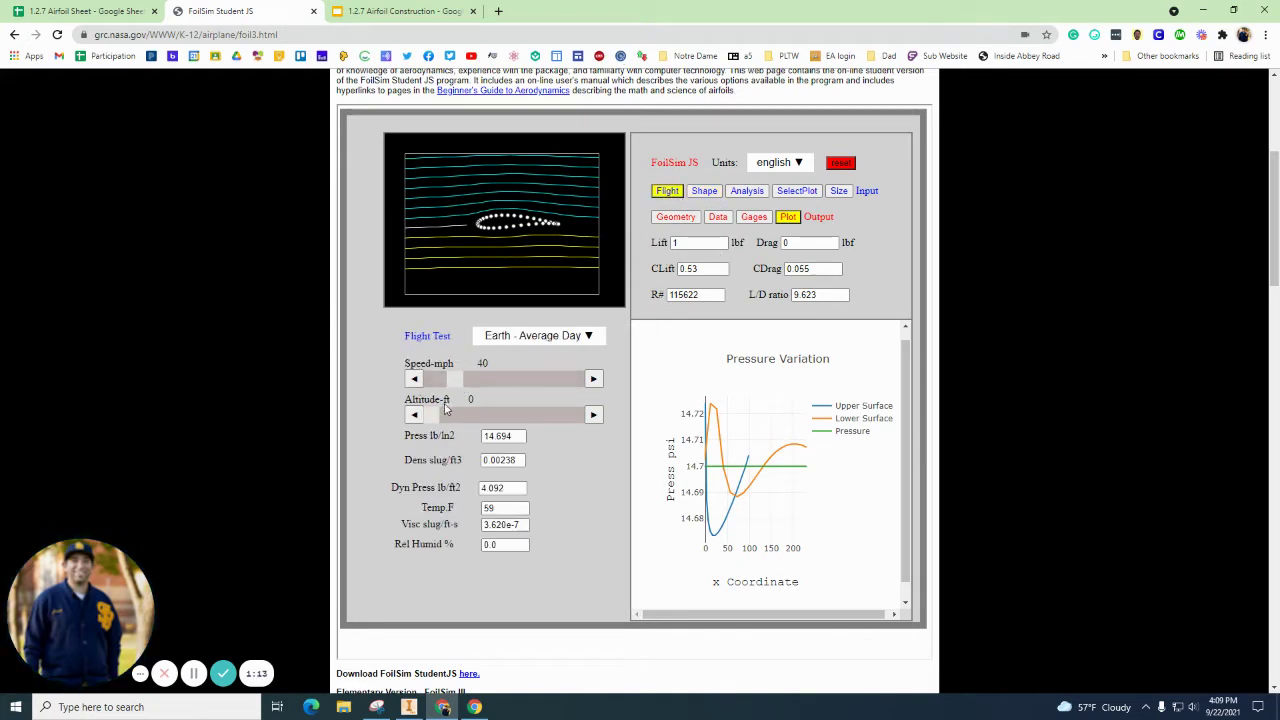
left_click(594, 414)
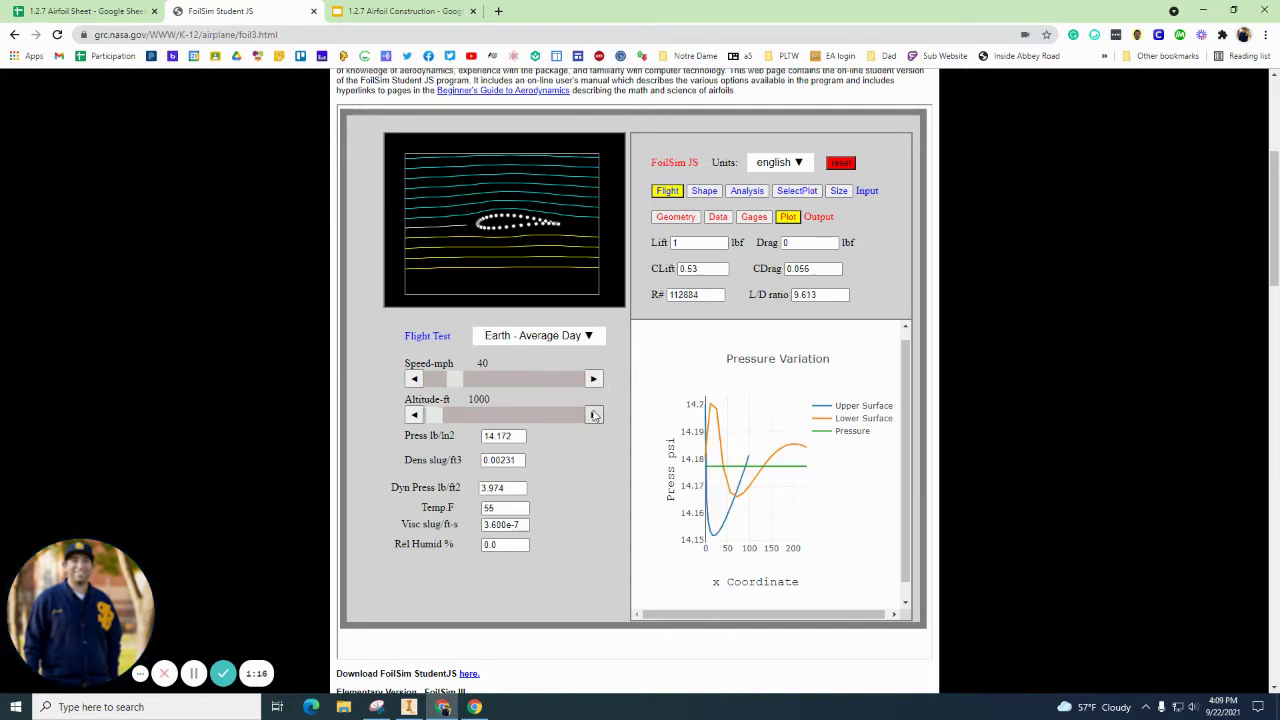
left_click(414, 414)
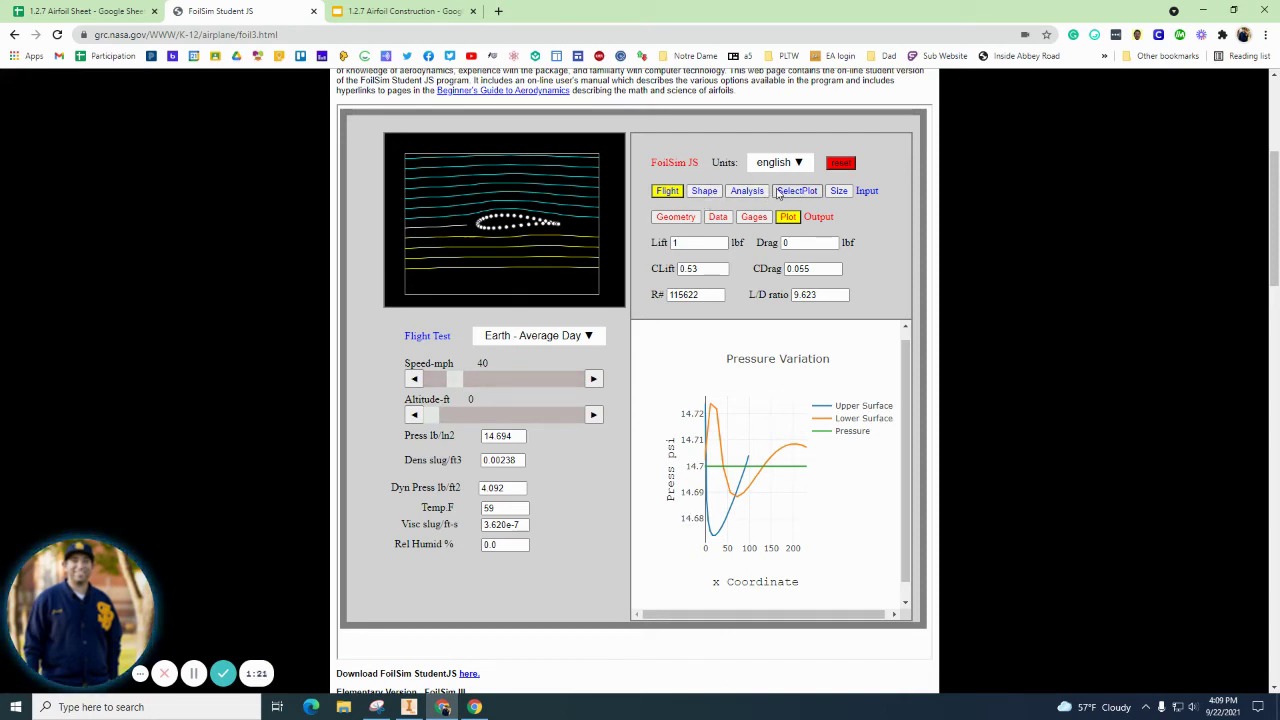
Step: Show the wing Size settings (0.1 ft chord, 1 ft span) with Data and Gages output
left_click(752, 191)
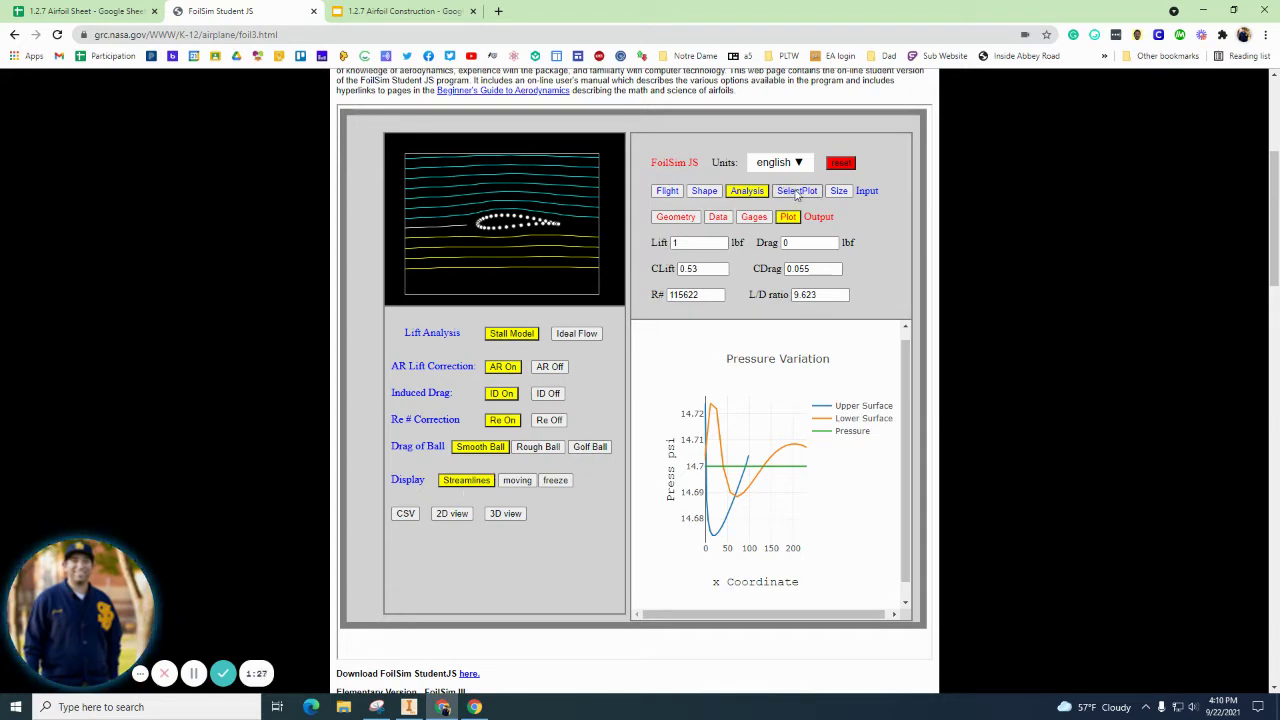
left_click(797, 192)
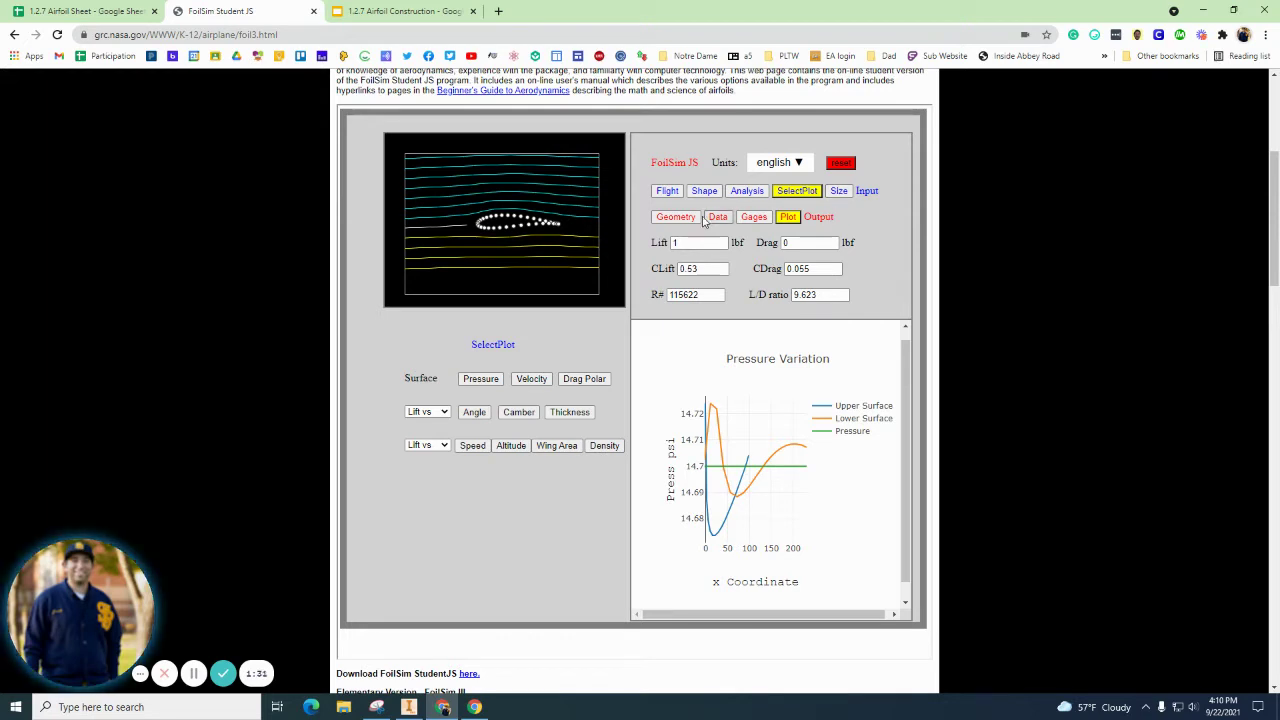
left_click(692, 219)
left_click(838, 190)
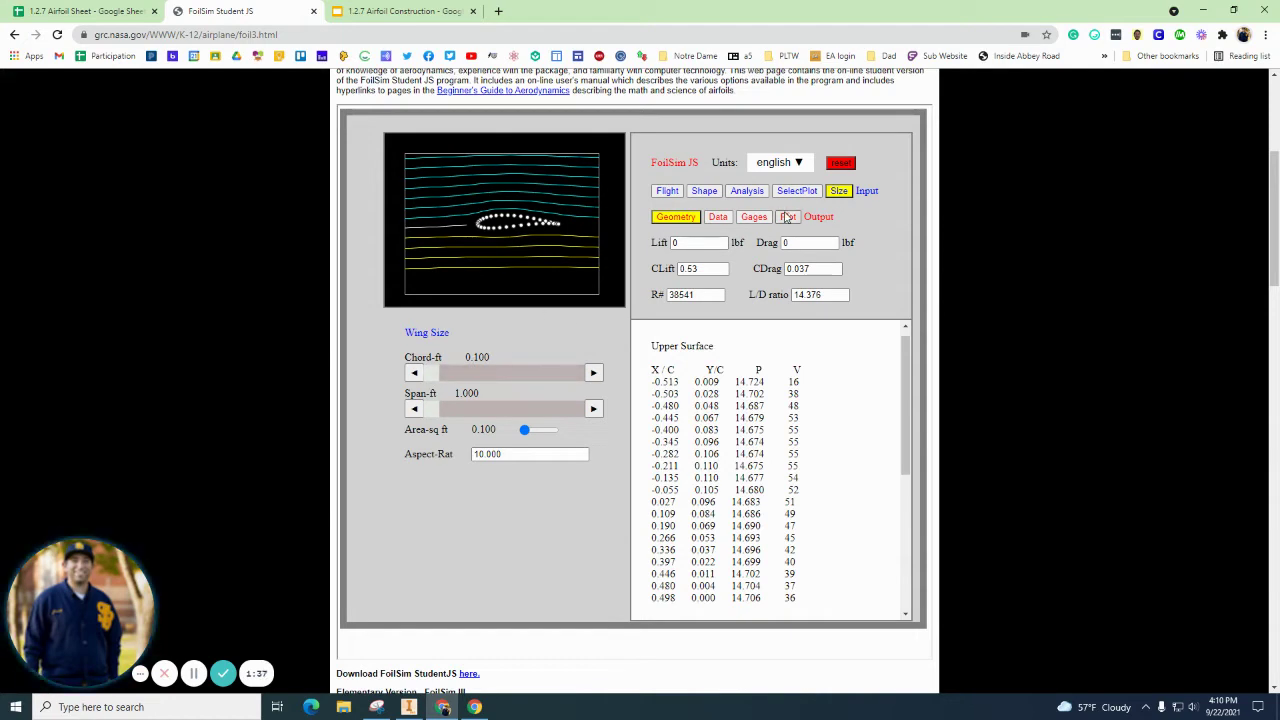
left_click(717, 217)
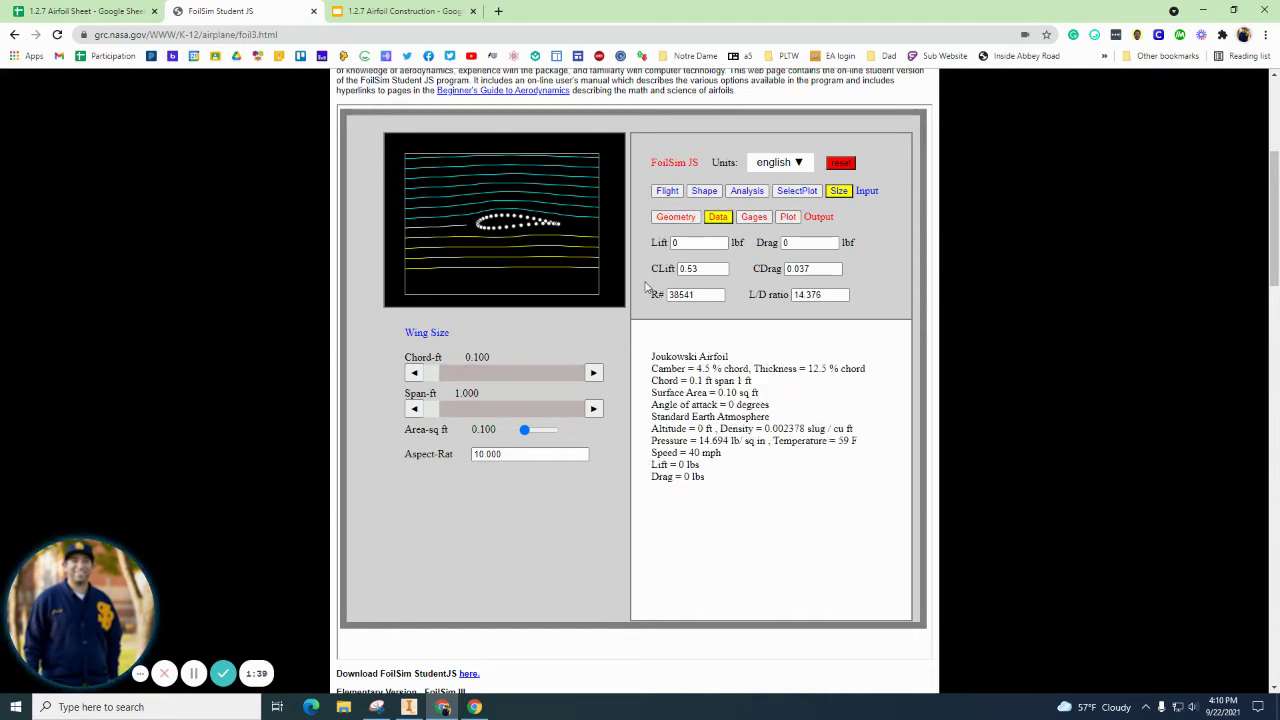
left_click(754, 217)
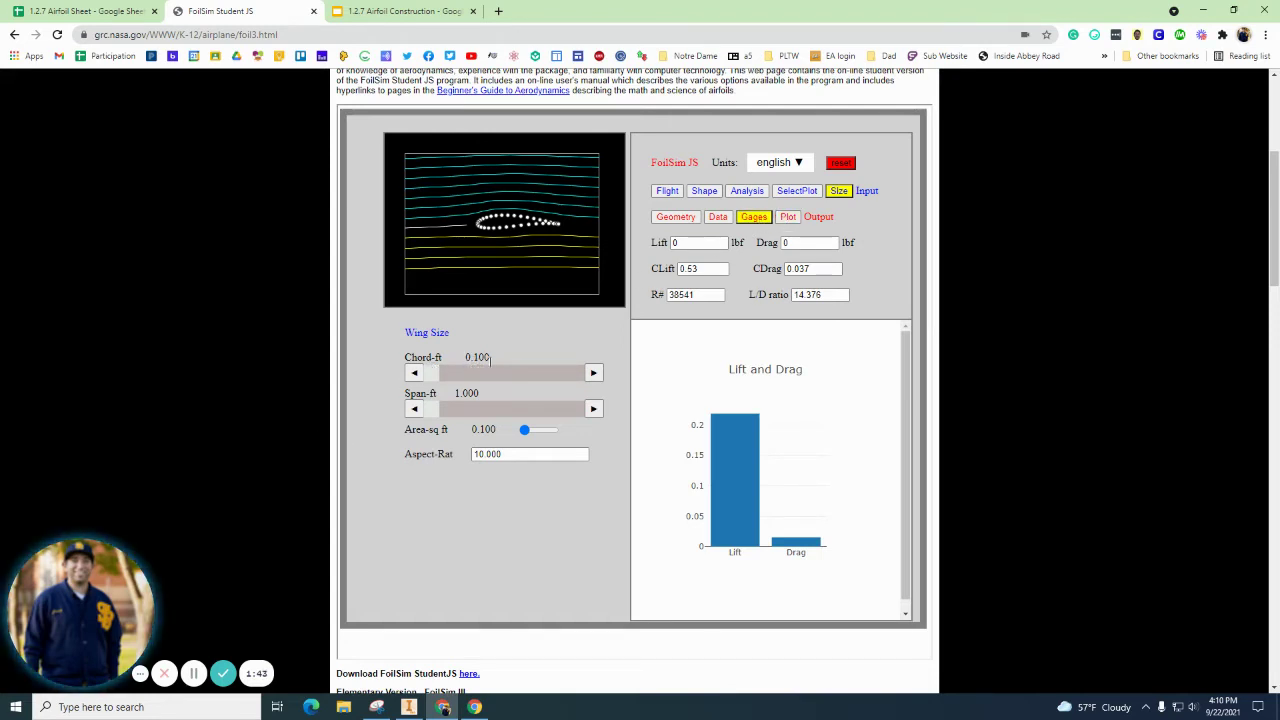
Step: Check the Edit Size slide and raise the wing chord to 0.300 ft
left_click(400, 11)
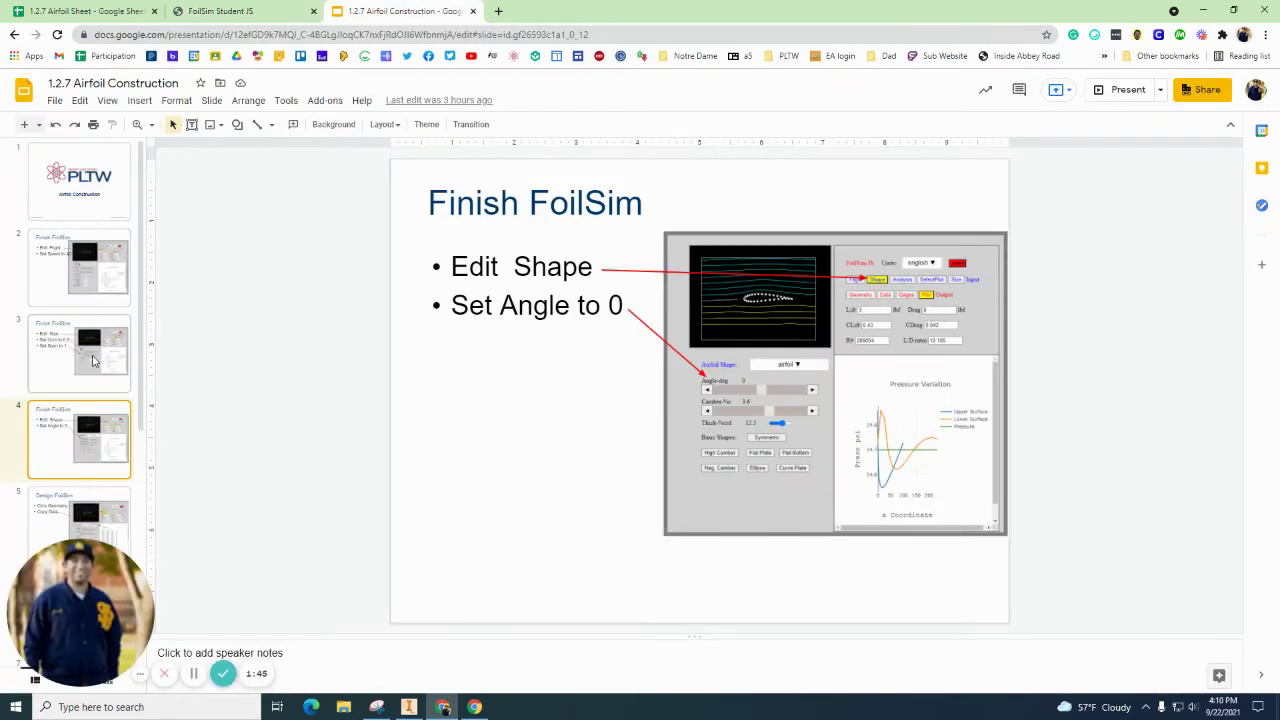
left_click(92, 360)
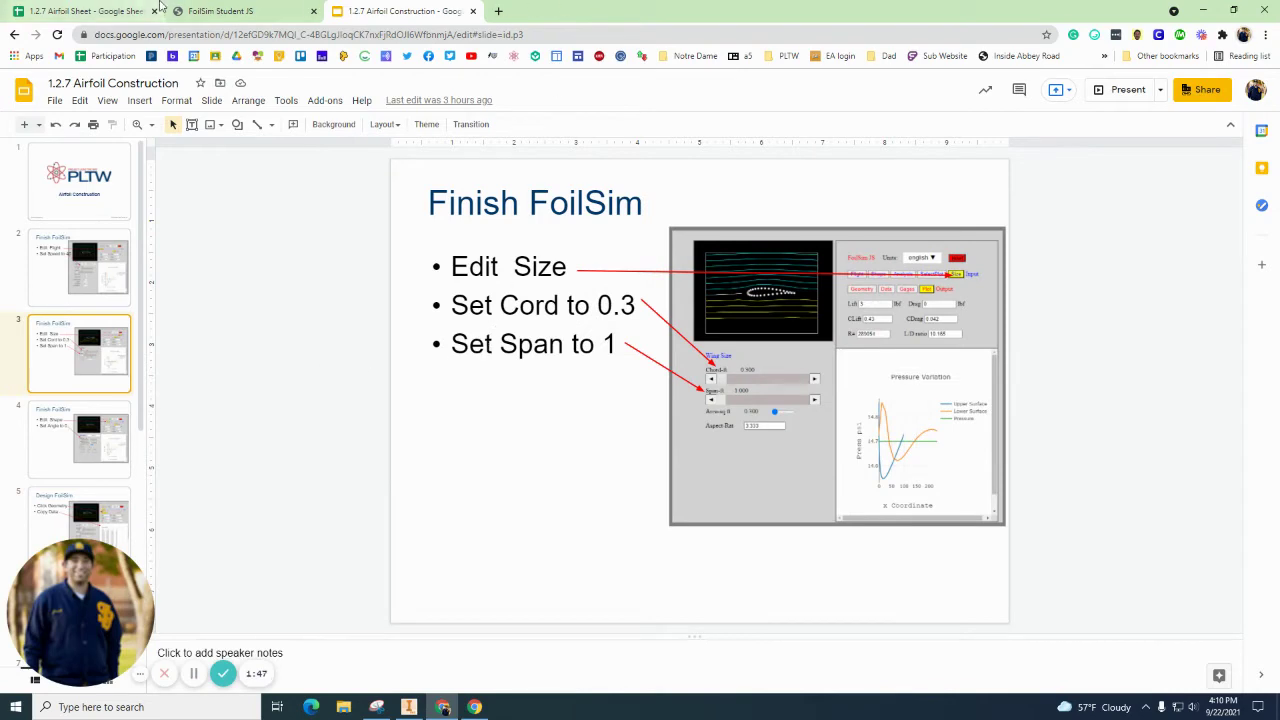
left_click(220, 11)
left_click(593, 373)
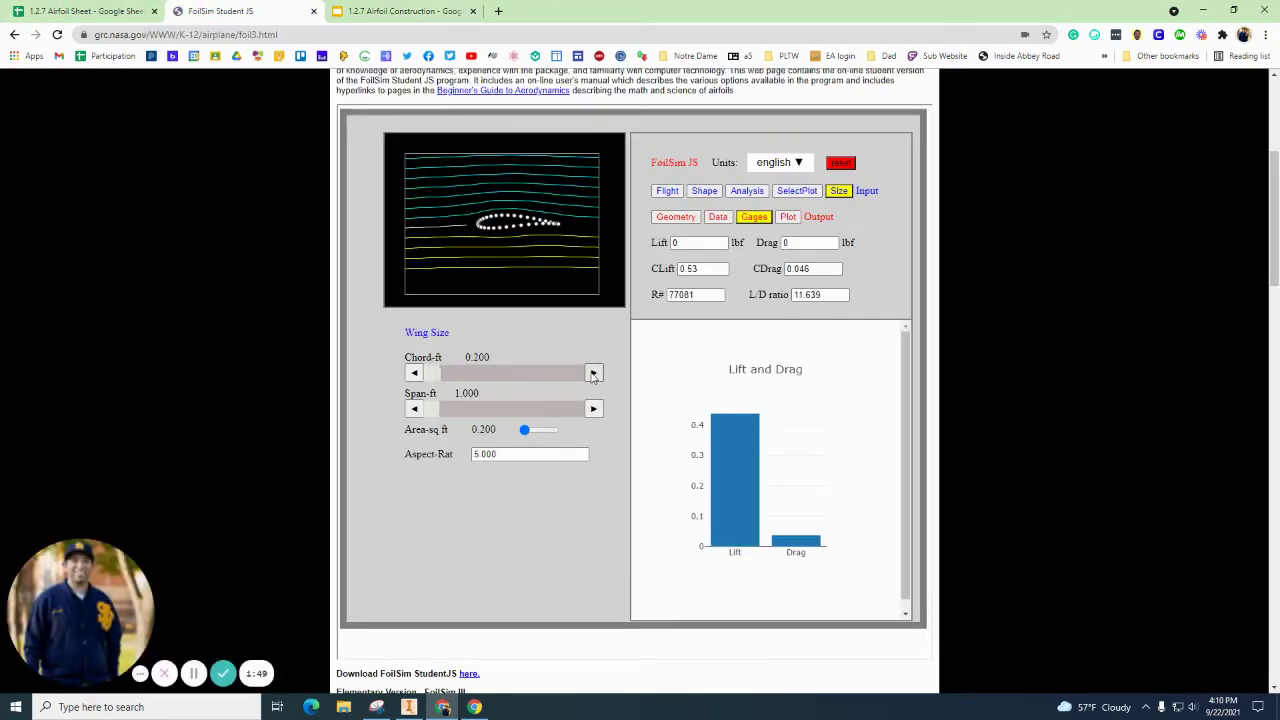
left_click(593, 373)
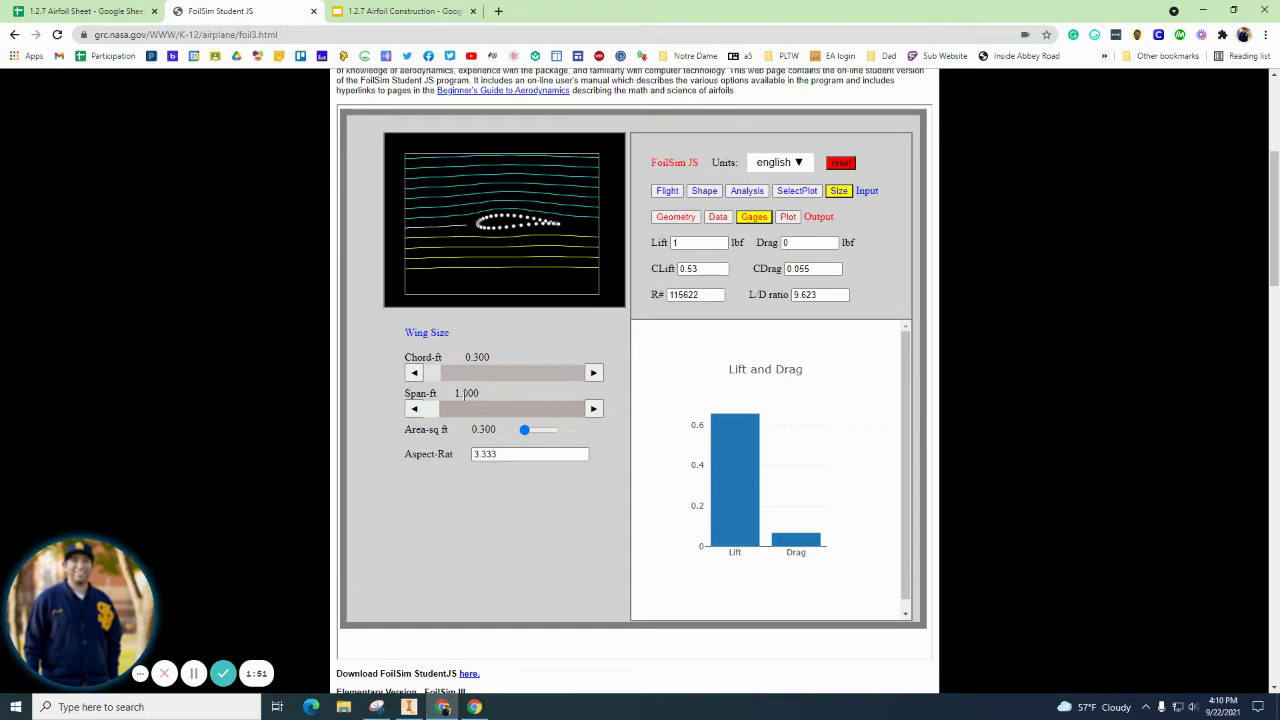
Step: Review the Design FoilSim slide and return to the applet
left_click(420, 11)
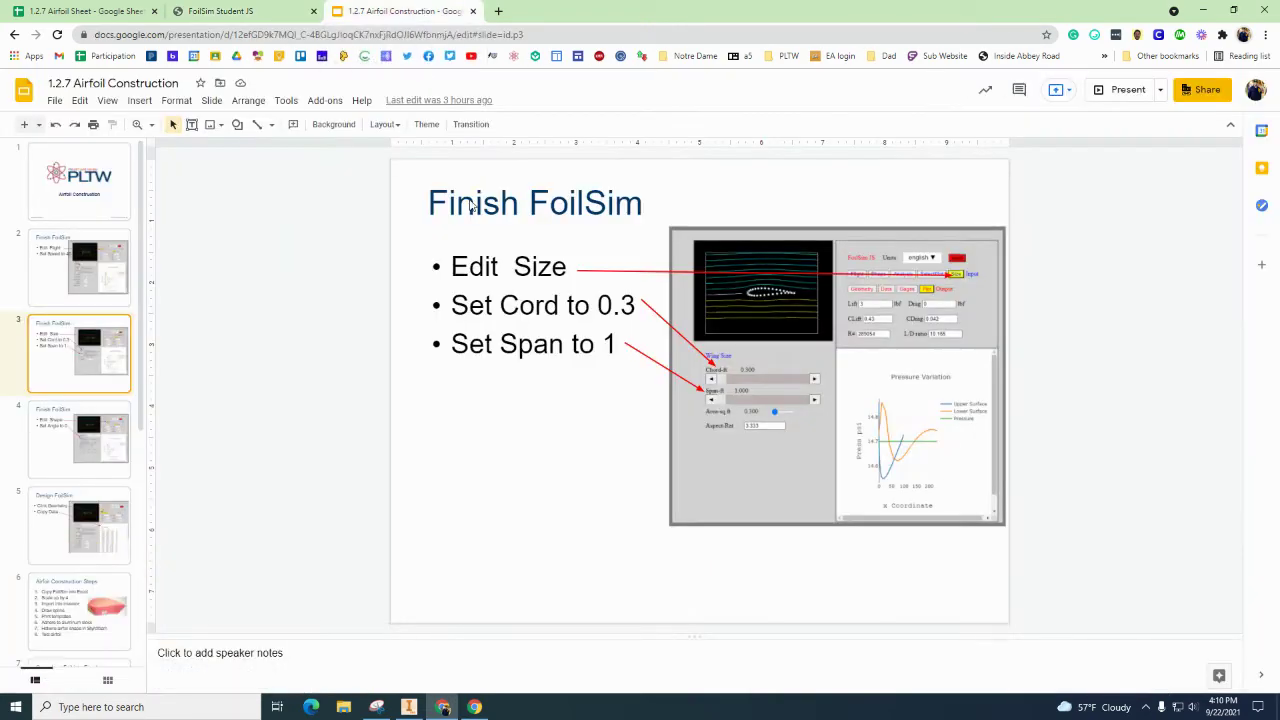
left_click(112, 512)
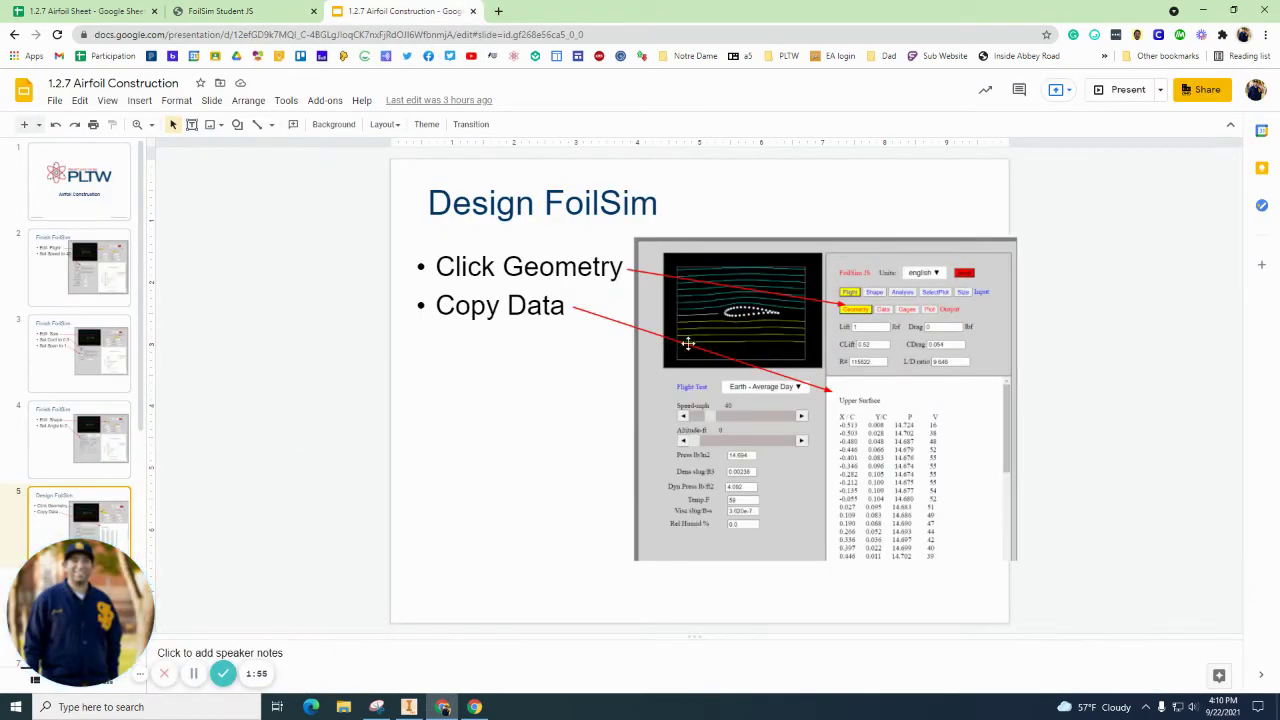
left_click(204, 9)
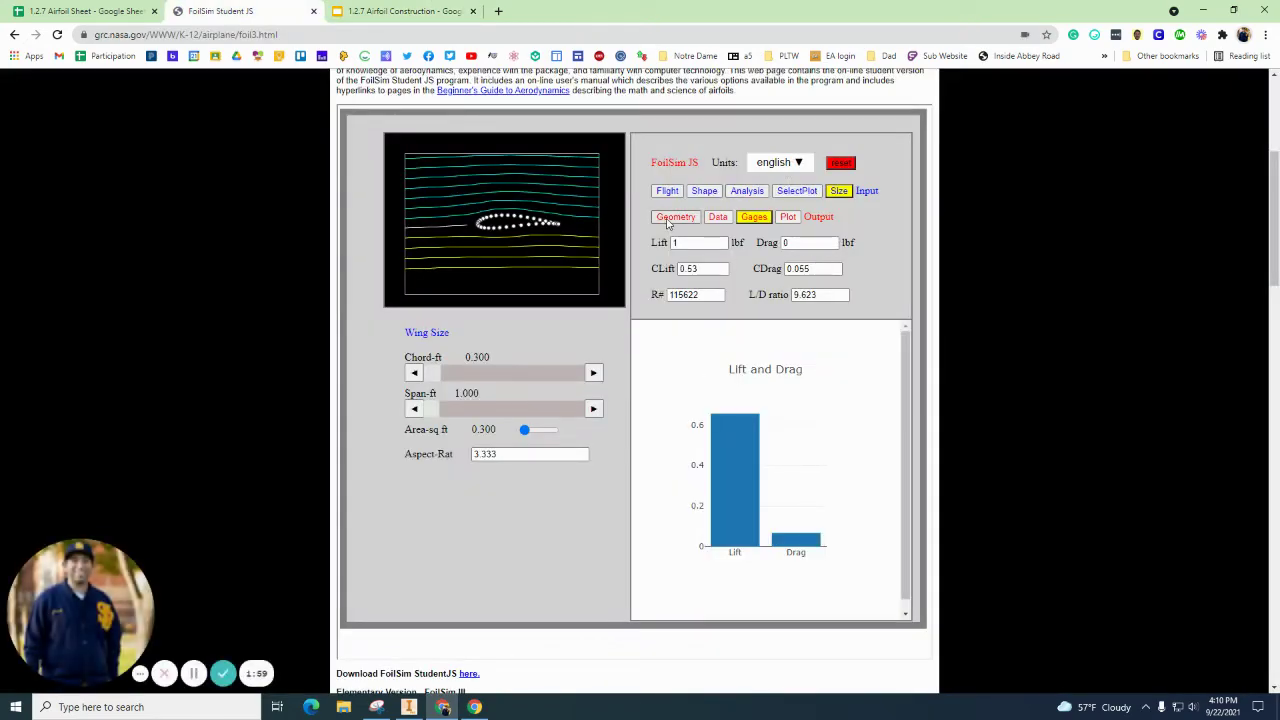
Step: Show the Geometry table, select the Upper and Lower Surface coordinates, and move to 1.2.7 Airfoil Sheet
left_click(684, 218)
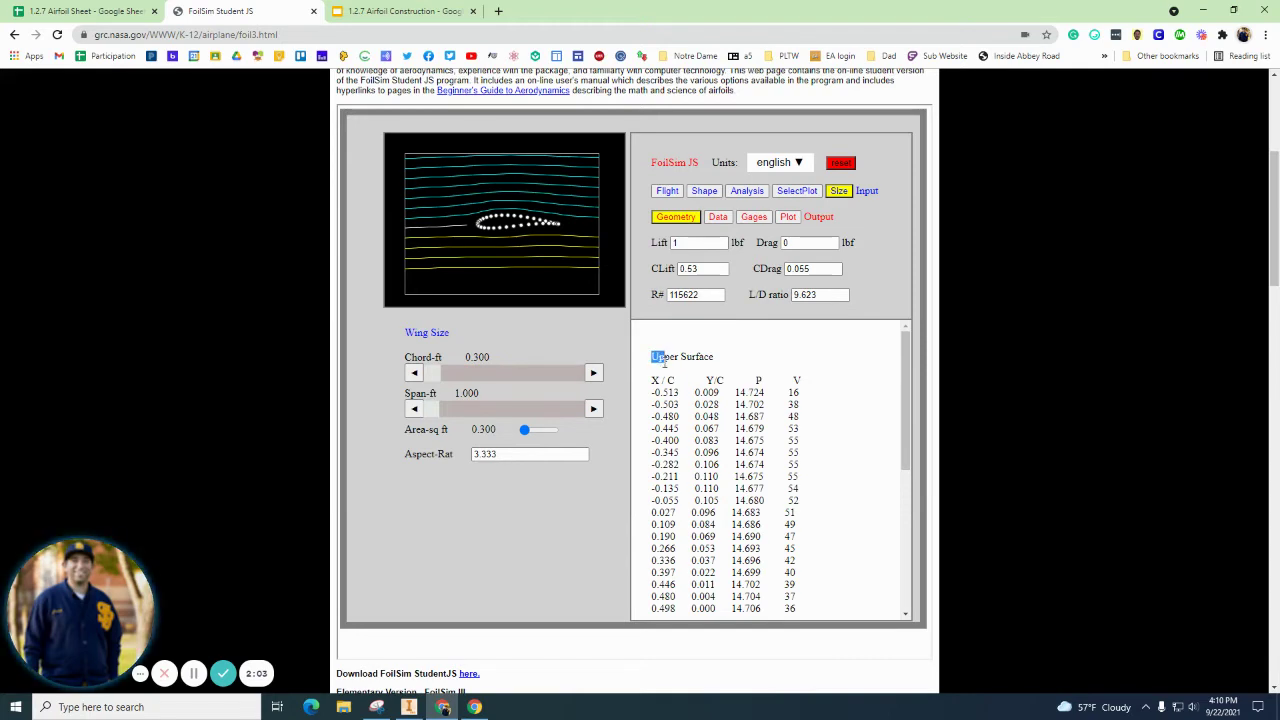
left_click_drag(664, 362, 820, 606)
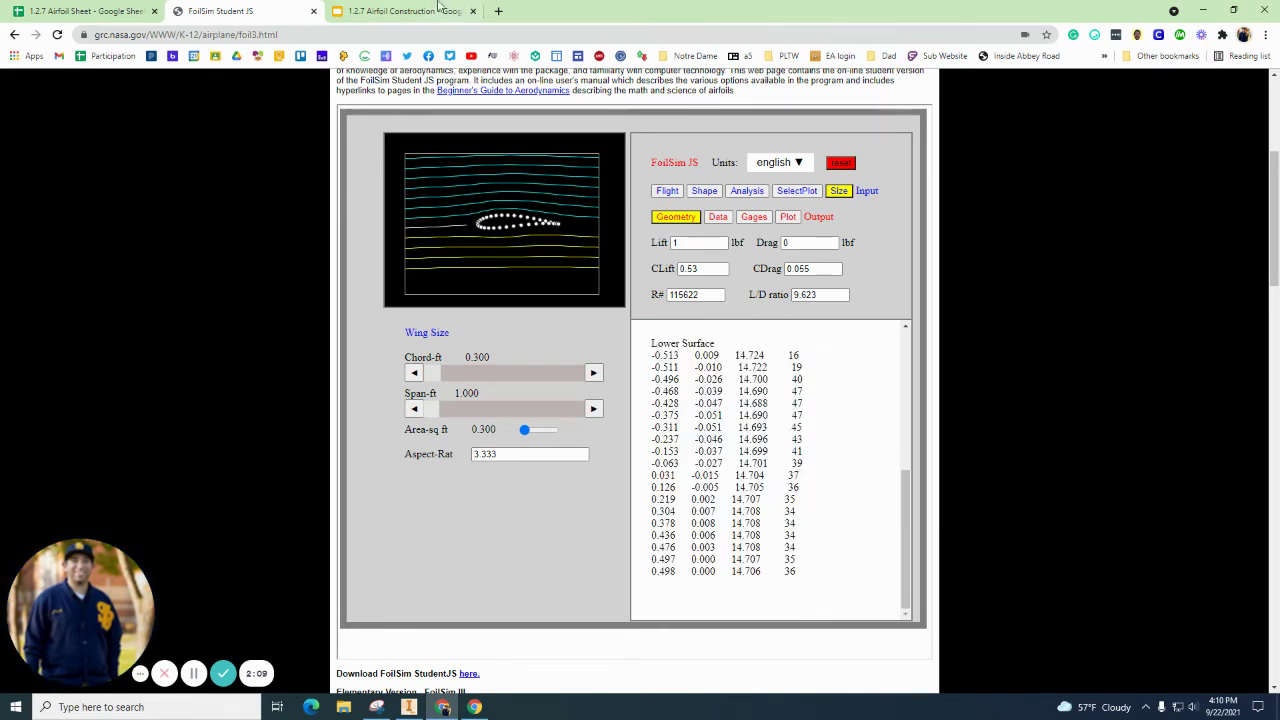
left_click(134, 14)
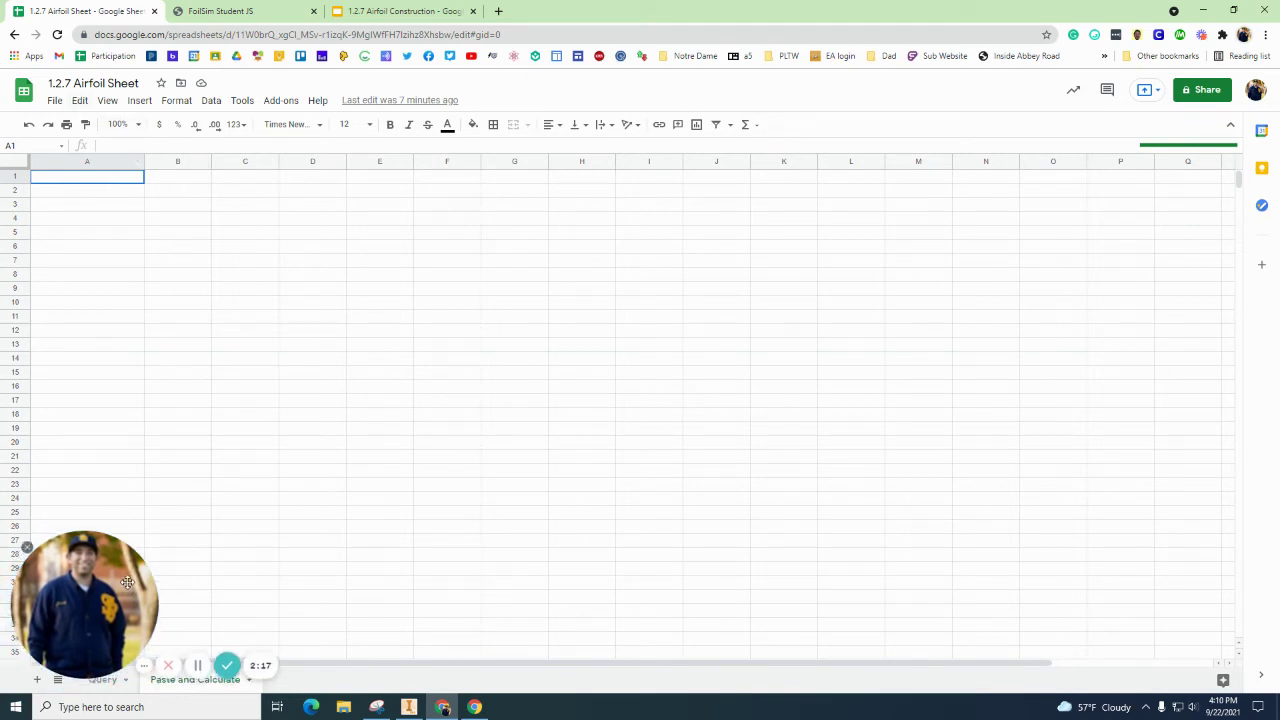
Step: On the Paste and Calculate sheet, undo the stray pasted link and return to FoilSim
left_click(104, 682)
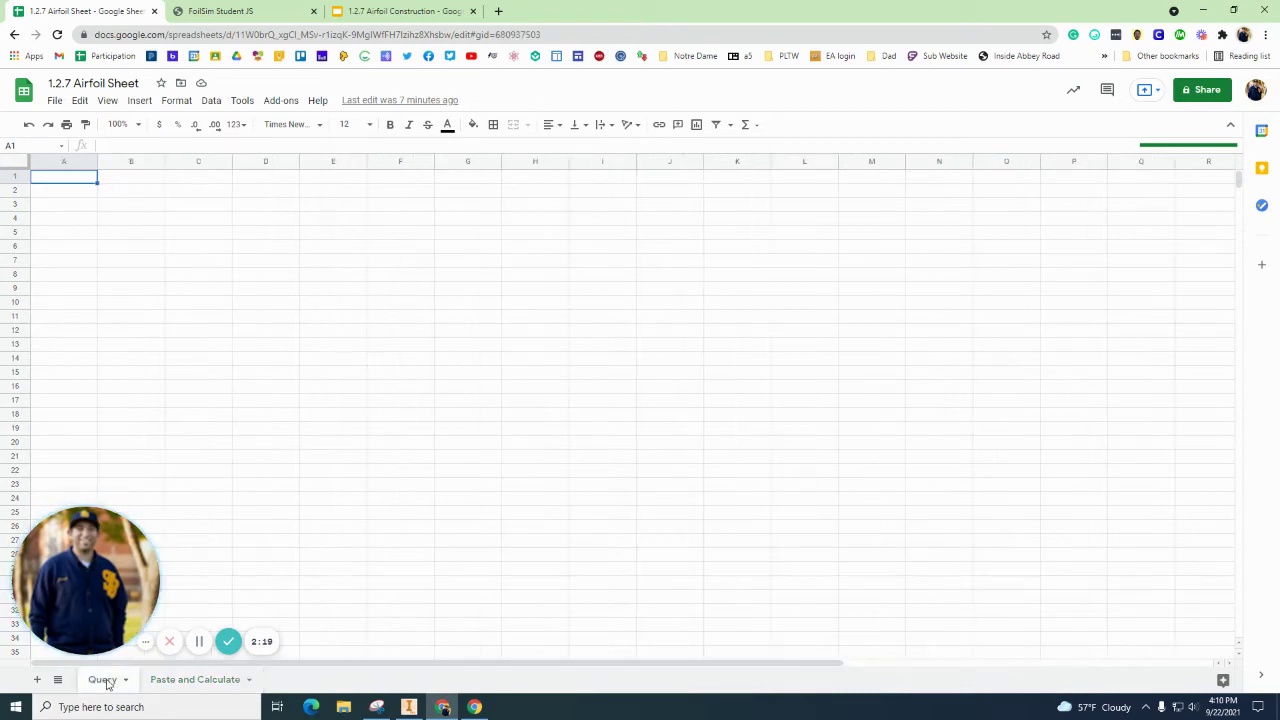
left_click(176, 685)
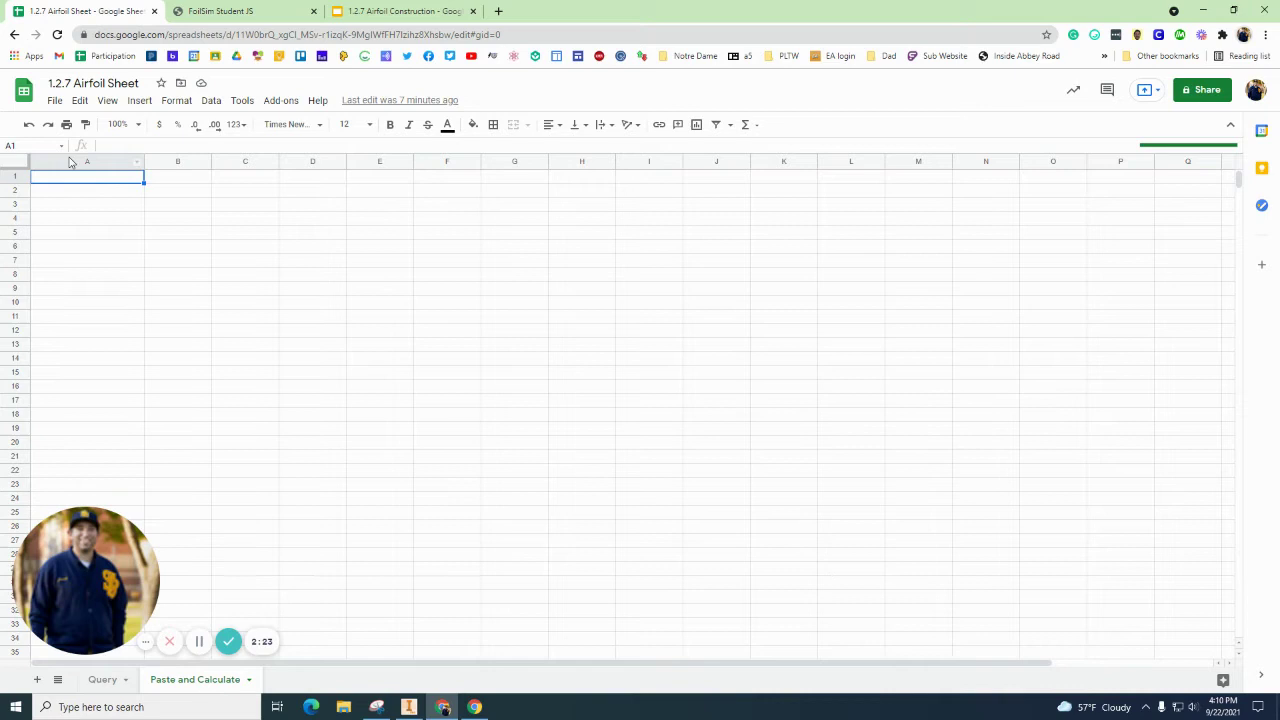
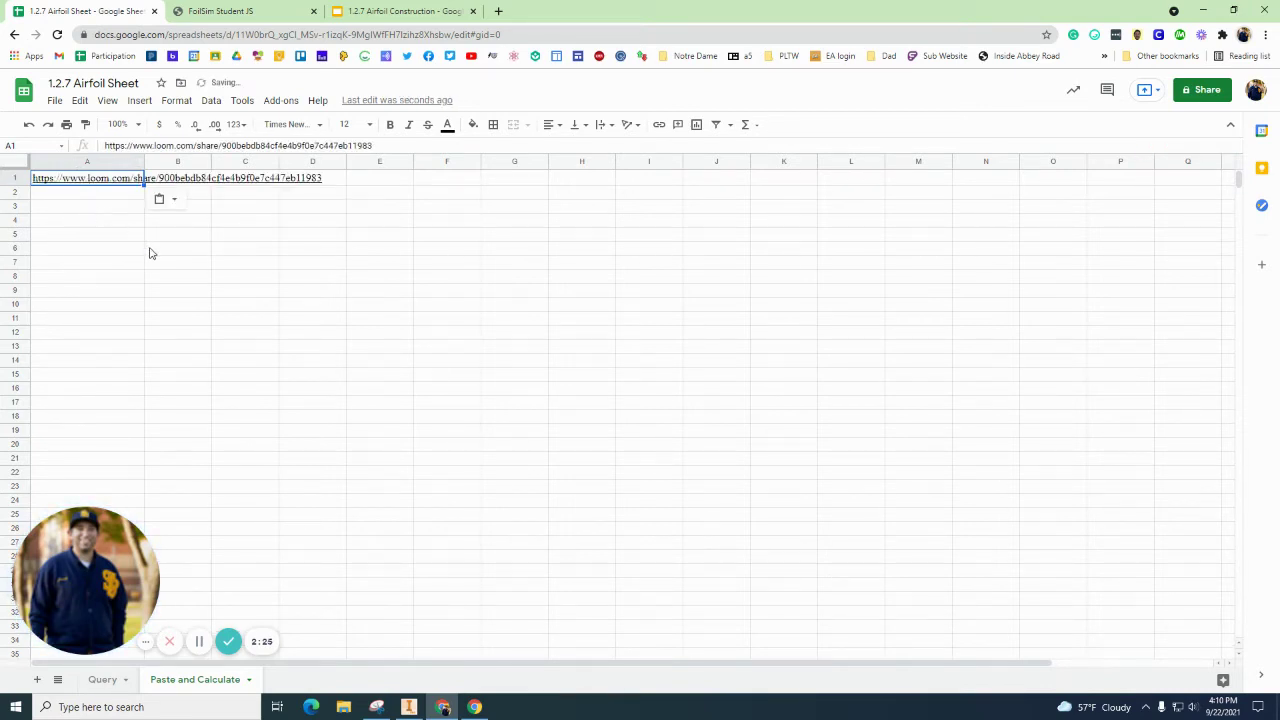
key("ctrl+z")
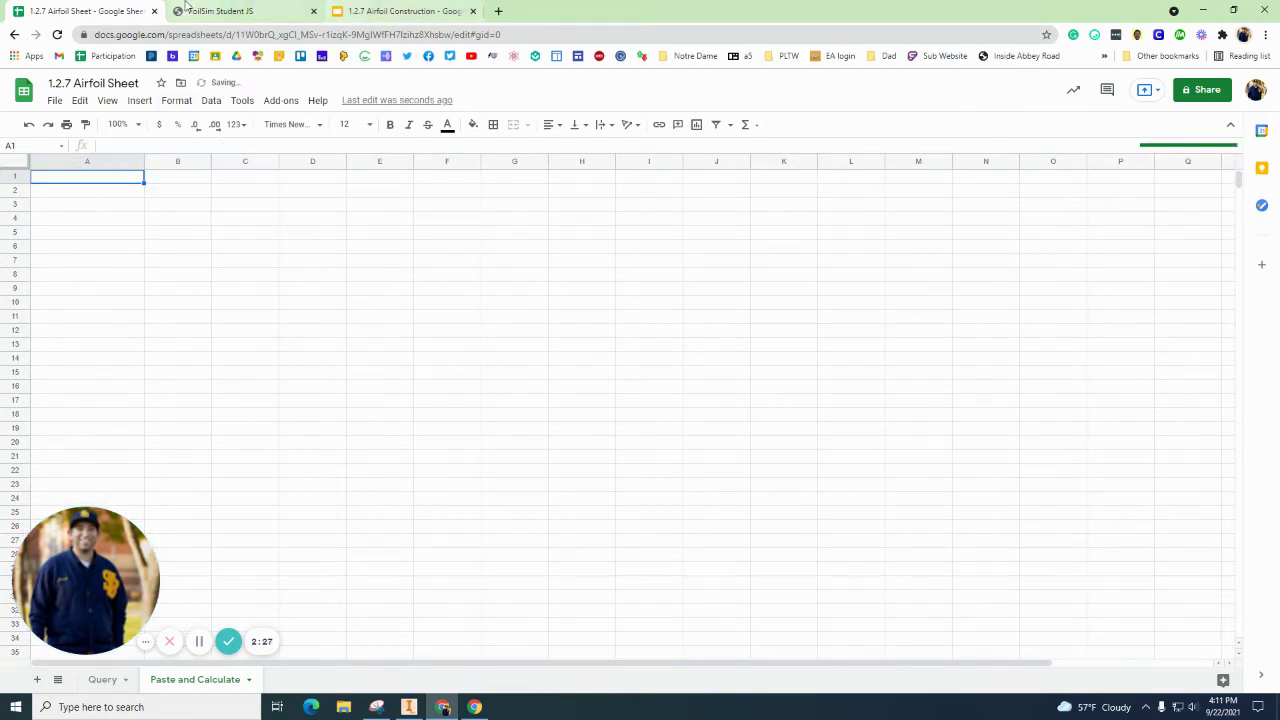
left_click(185, 6)
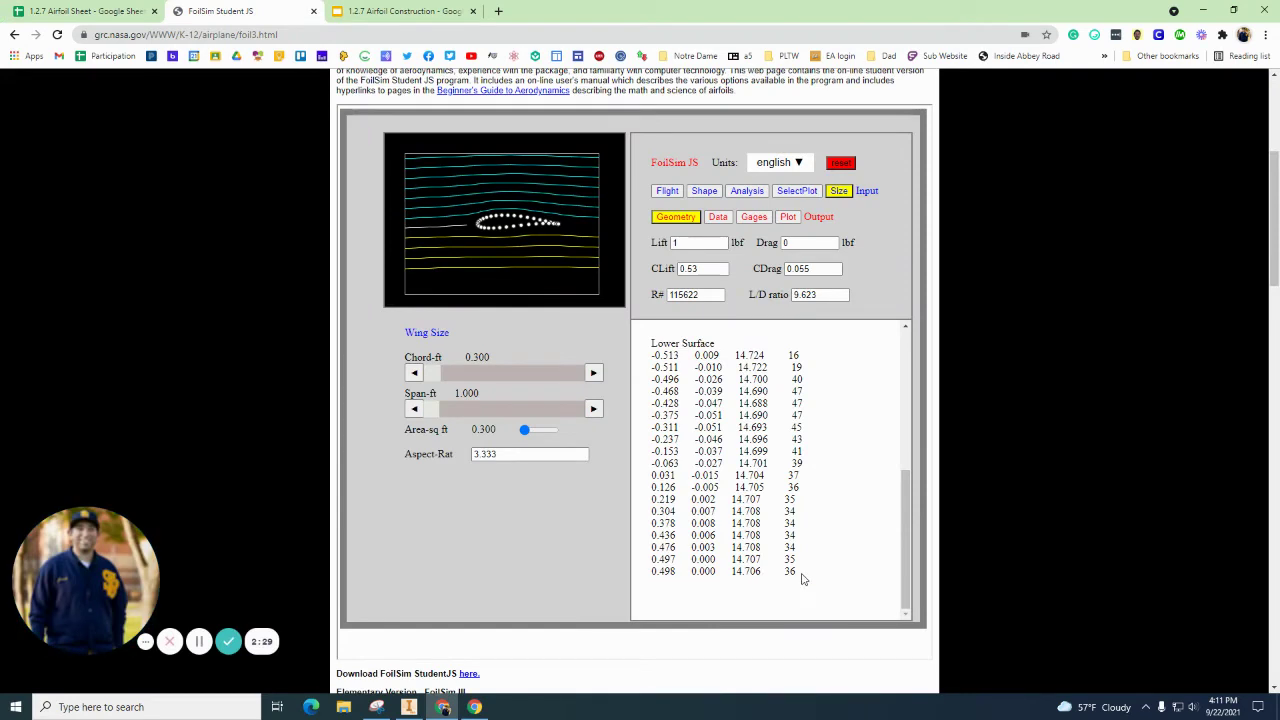
Step: Select the entire FoilSim coordinate listing for copying and go back to 1.2.7 Airfoil Sheet
key("ctrl+a")
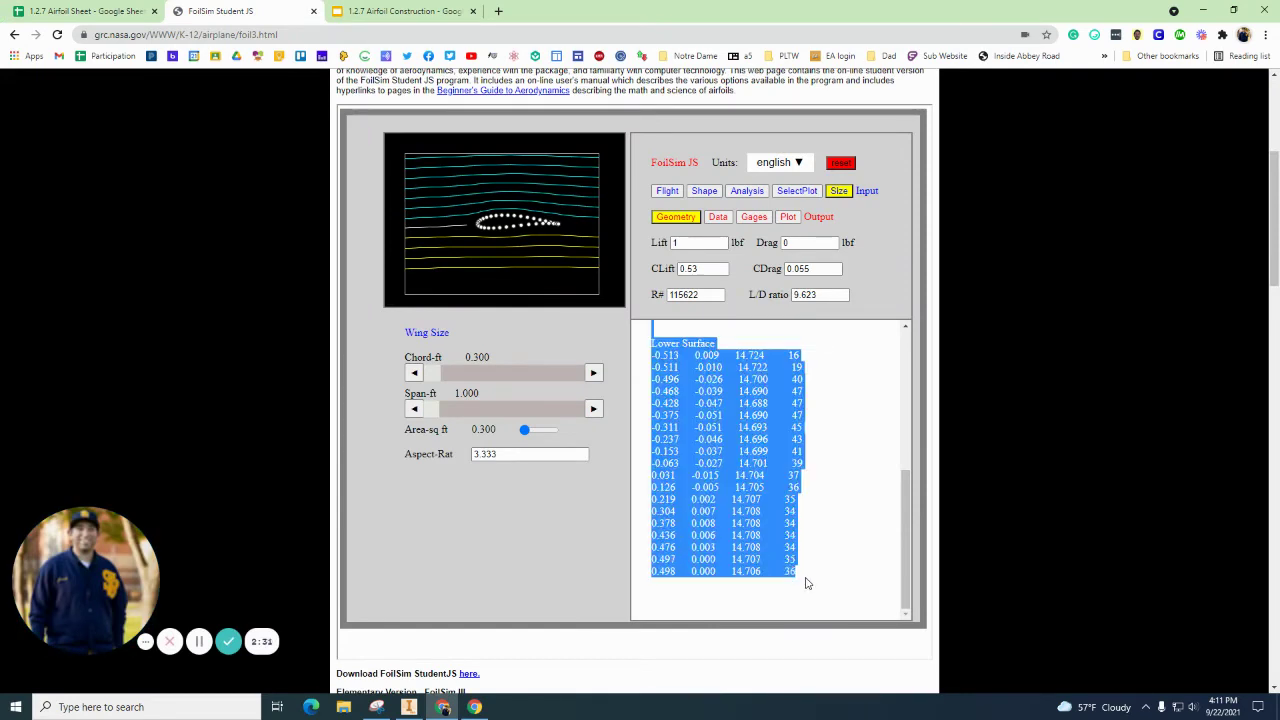
left_click(807, 583)
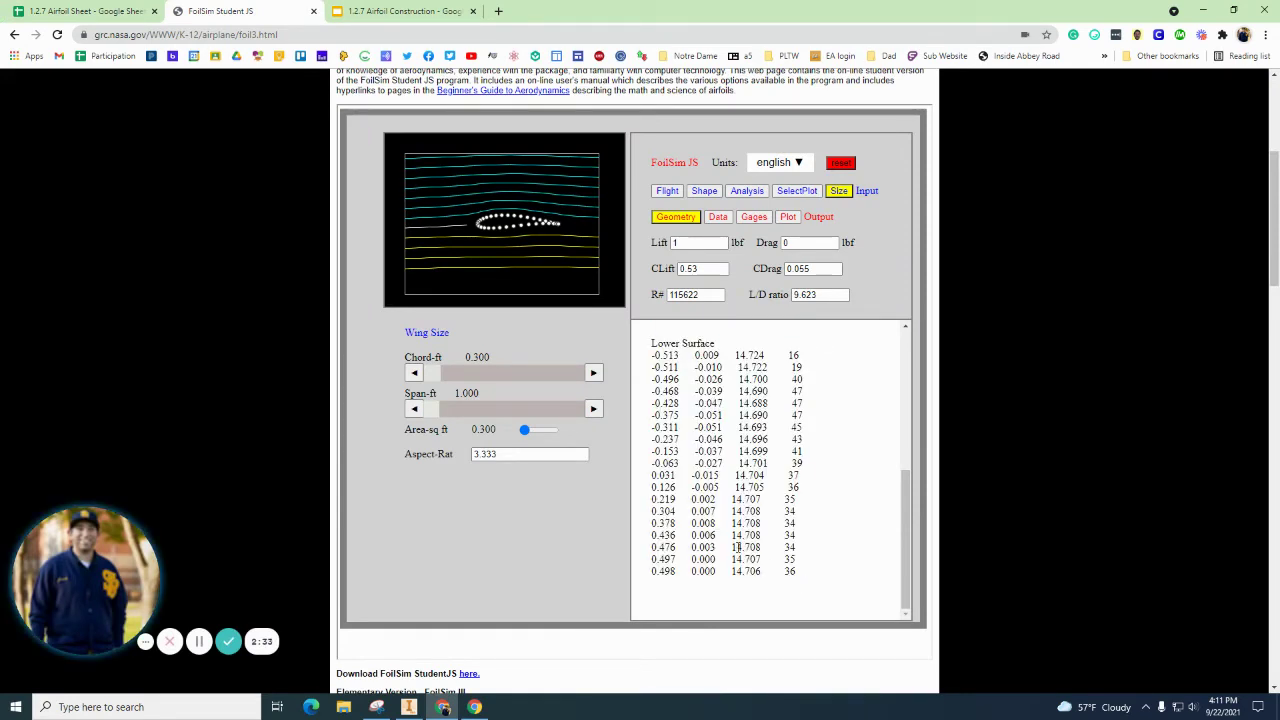
key("ctrl+a")
left_click(792, 571)
key("ctrl+a")
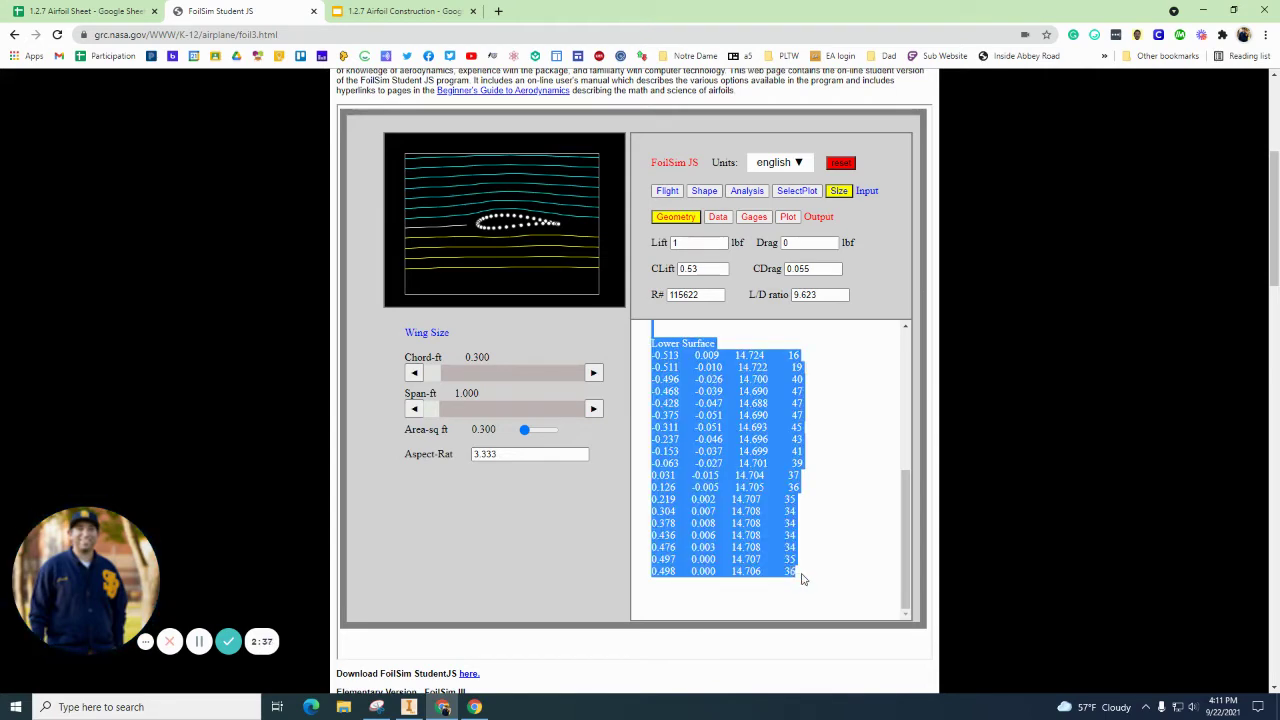
left_click(803, 578)
left_click(100, 11)
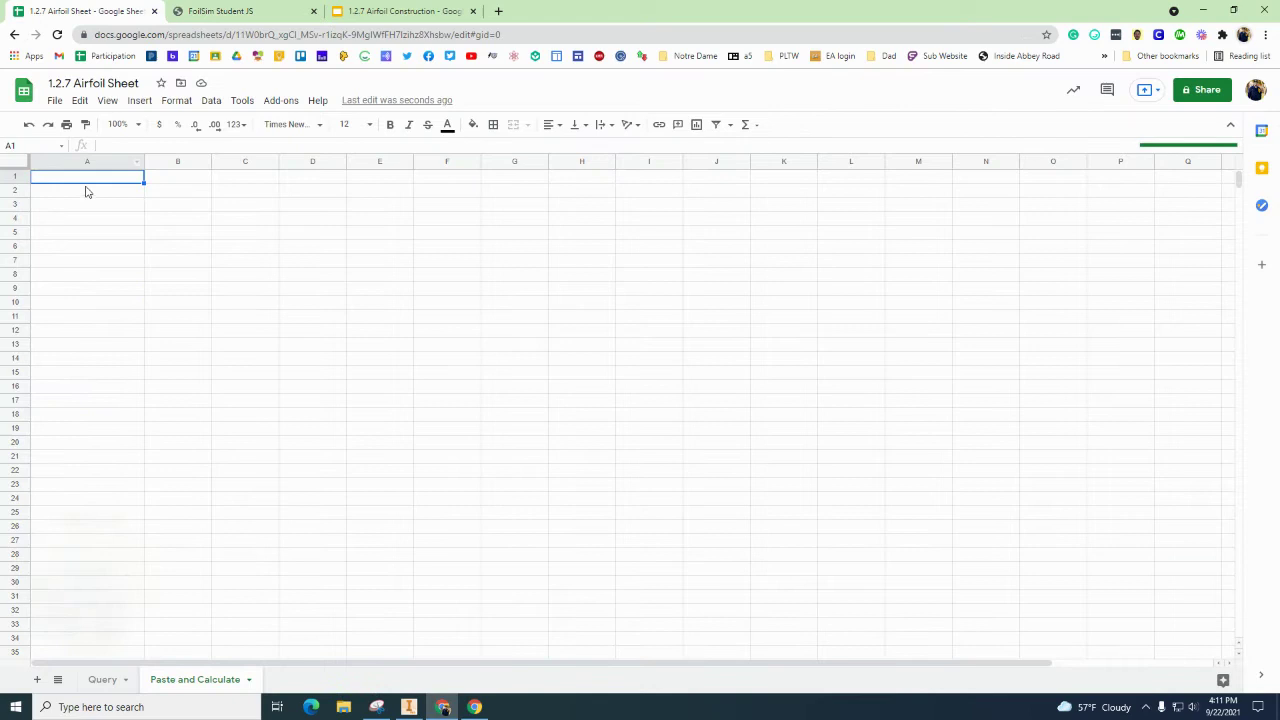
Step: Paste the coordinates into A1 and delete rows 1–3 (Upper Surface label, blank, header)
key("ctrl+v")
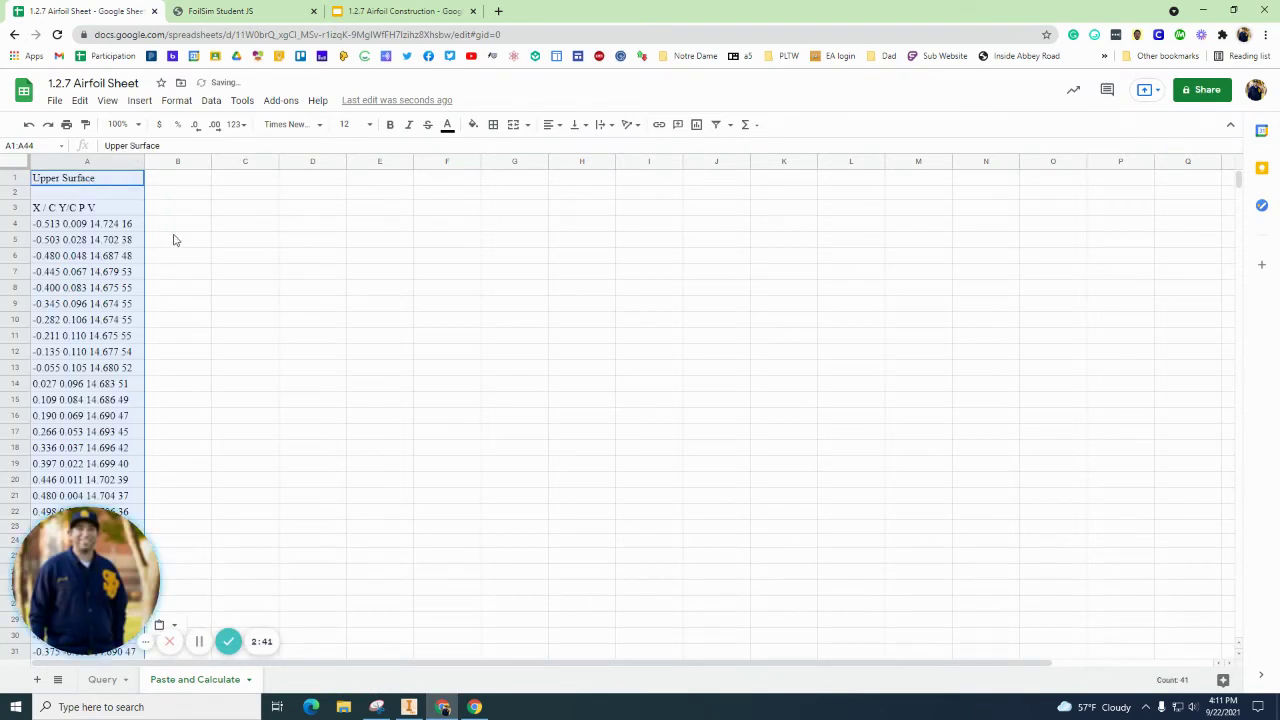
left_click_drag(90, 556, 1108, 89)
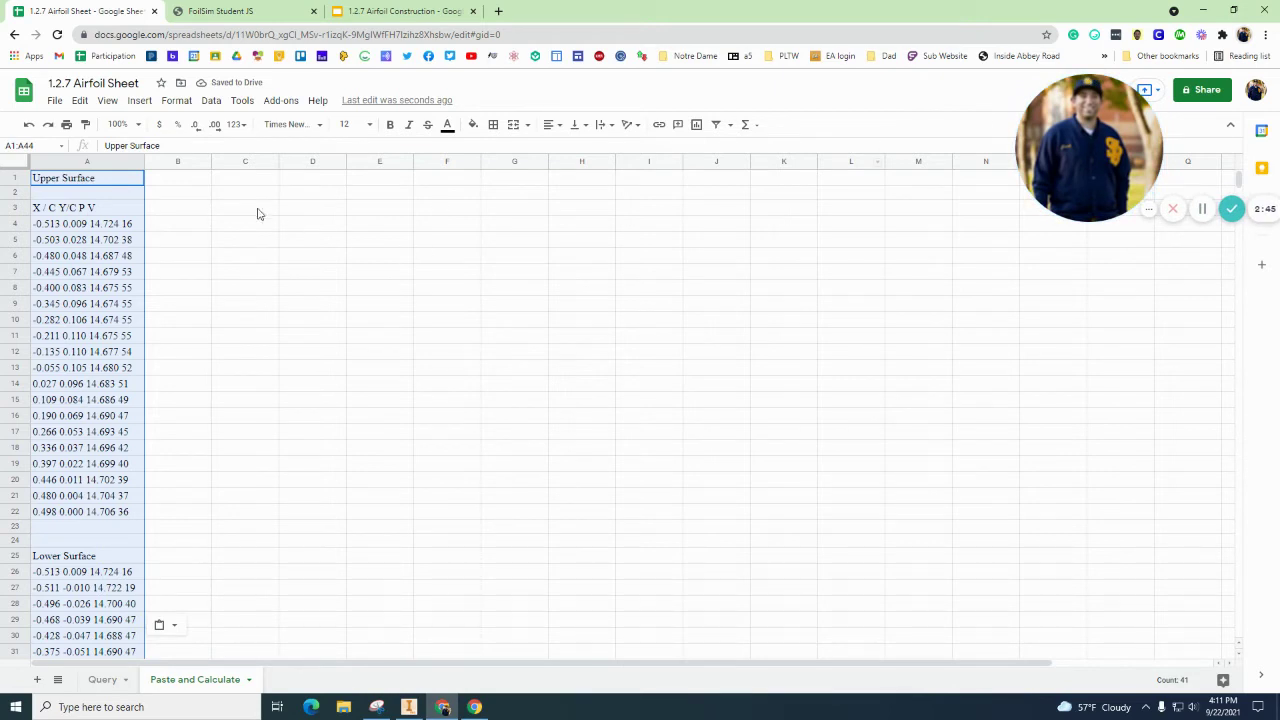
left_click(46, 192)
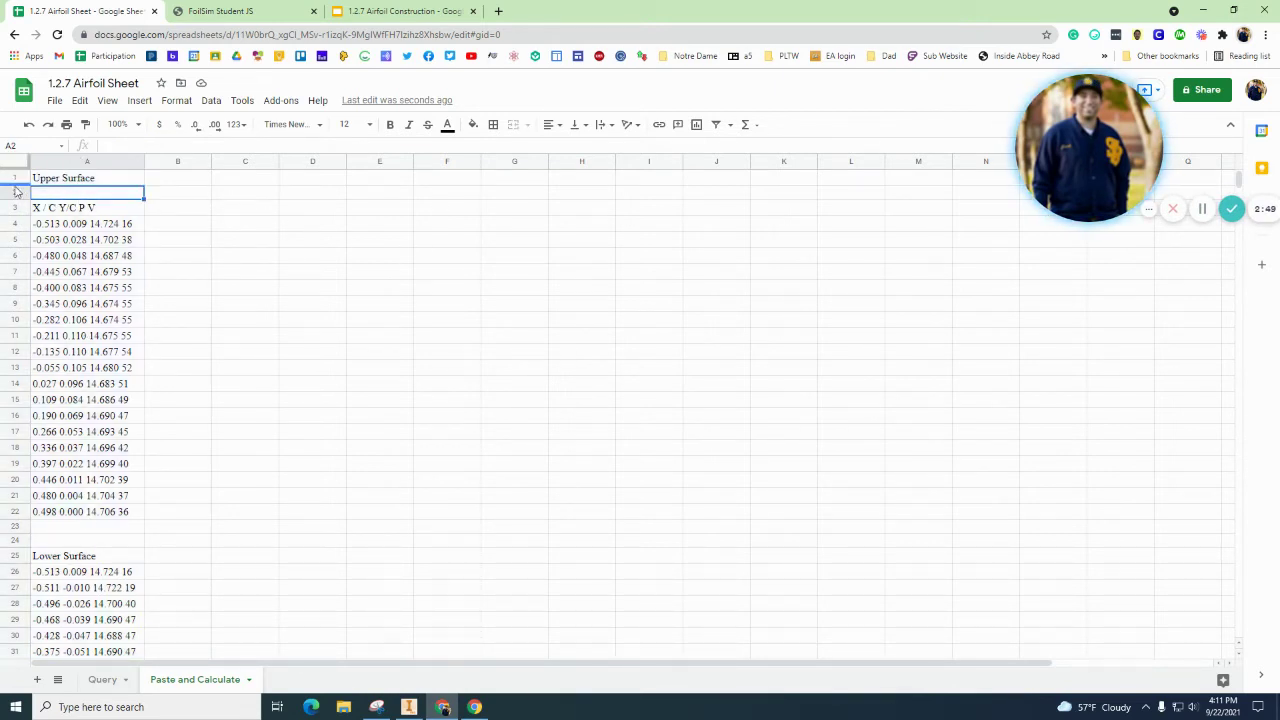
left_click_drag(15, 178, 14, 207)
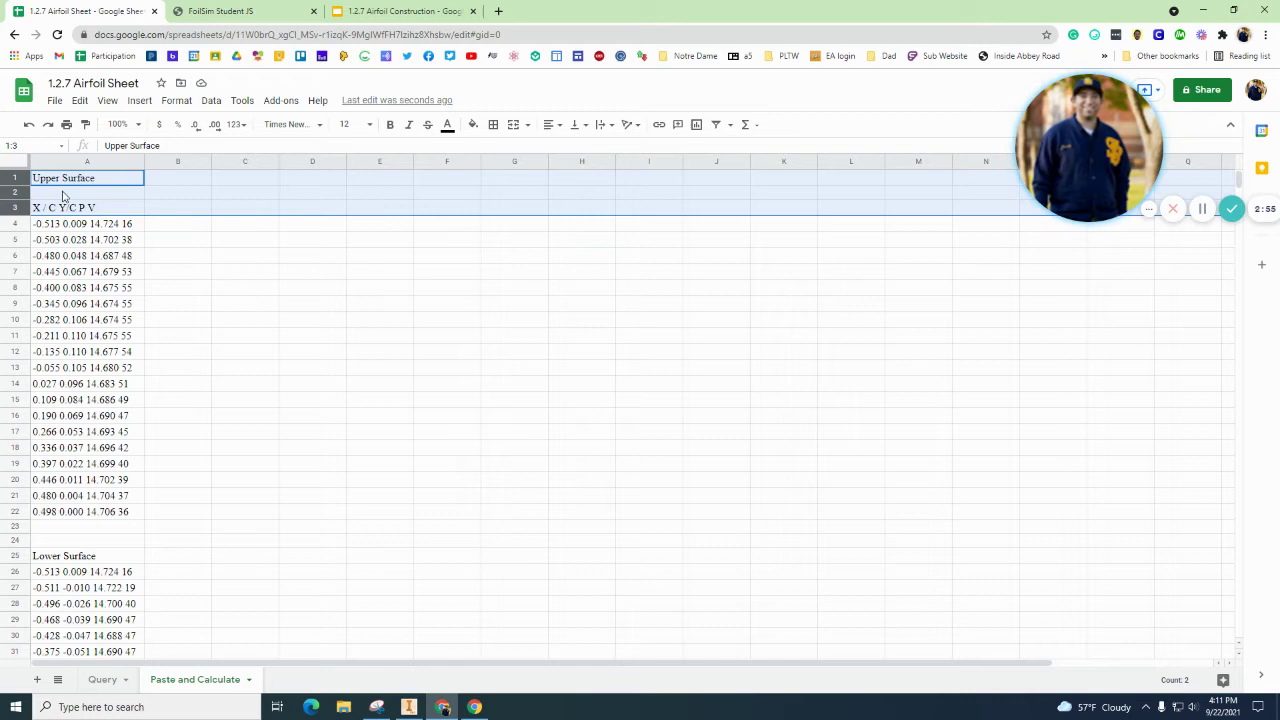
right_click(11, 177)
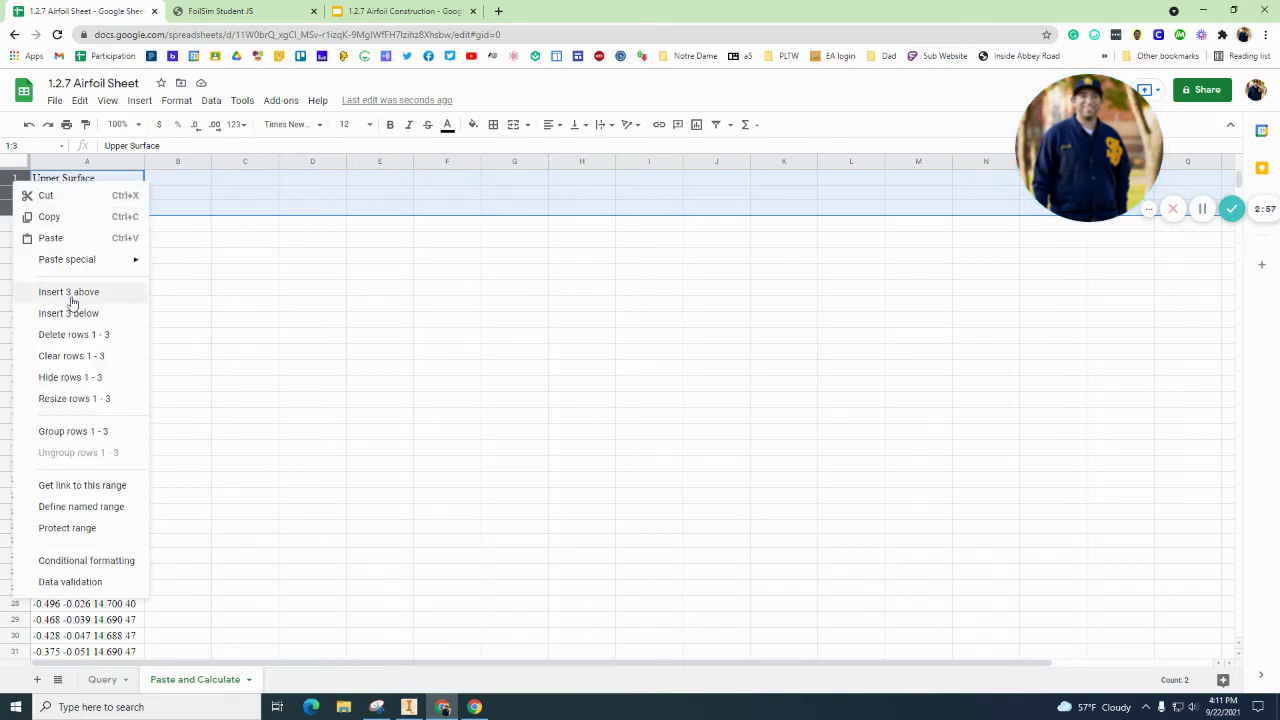
left_click(80, 334)
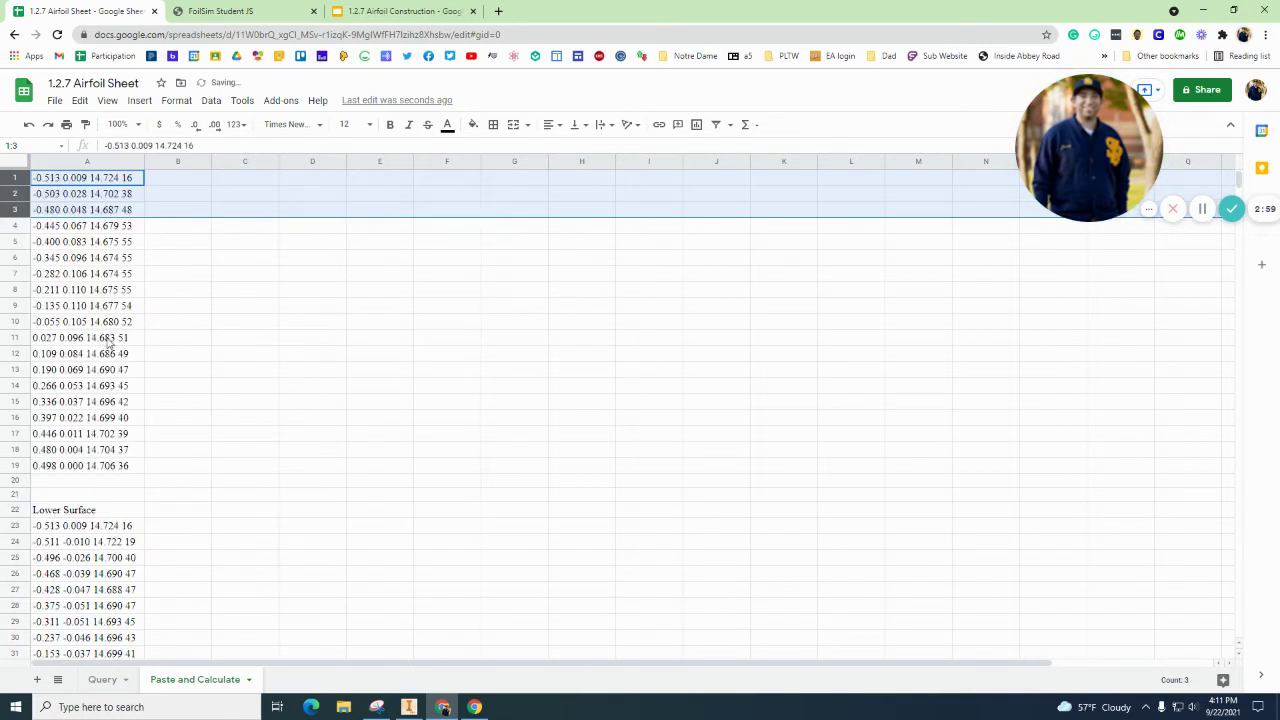
left_click(219, 291)
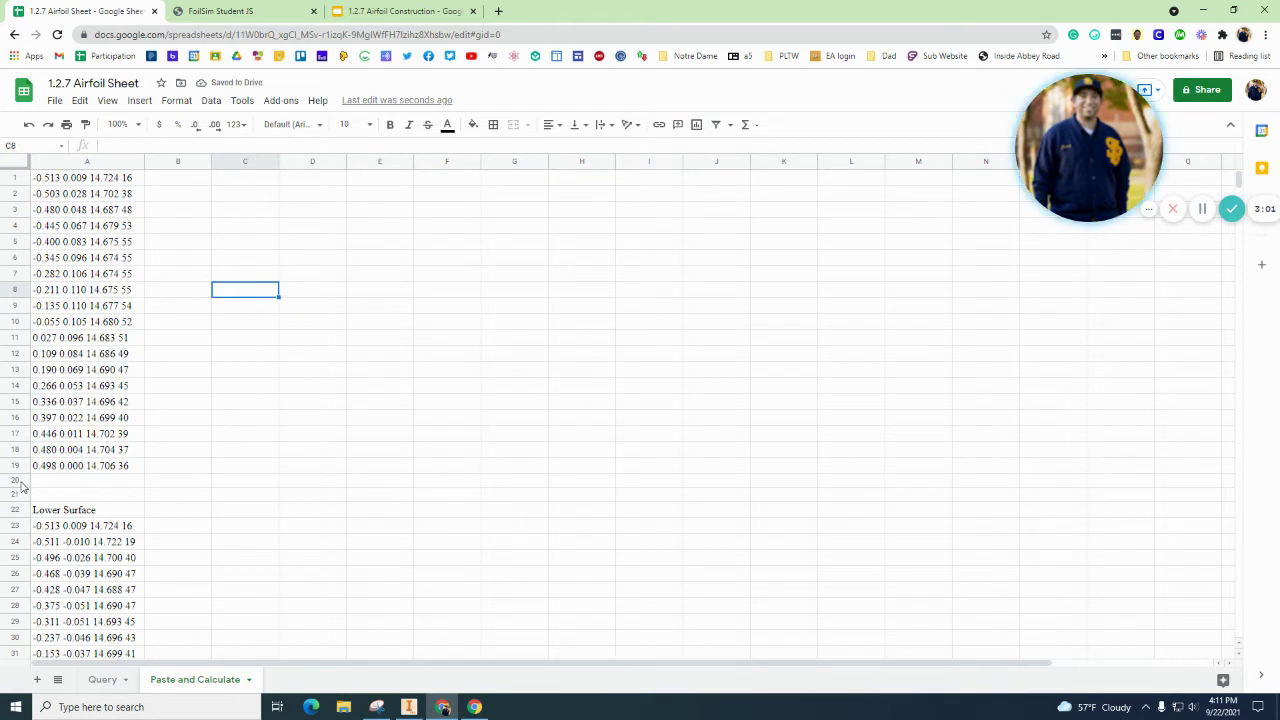
Step: Delete rows 20–22 (blank rows and Lower Surface label), then select column A
left_click_drag(17, 484, 17, 510)
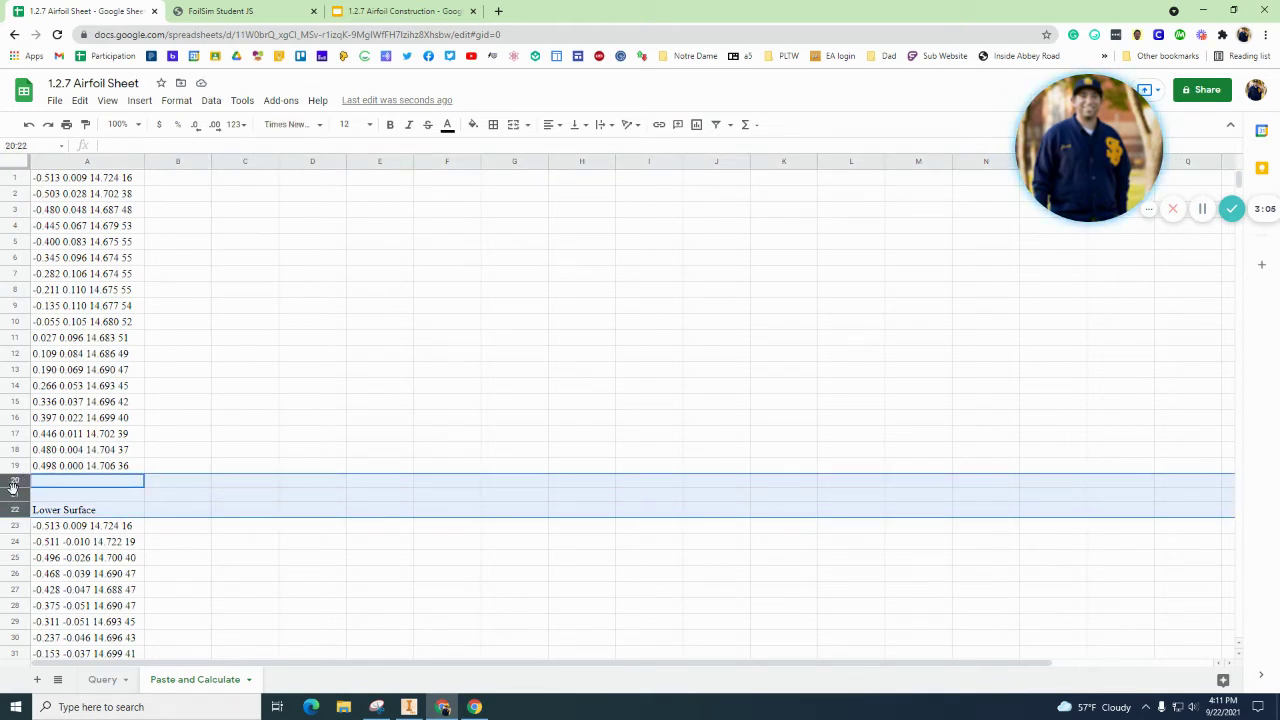
right_click(13, 486)
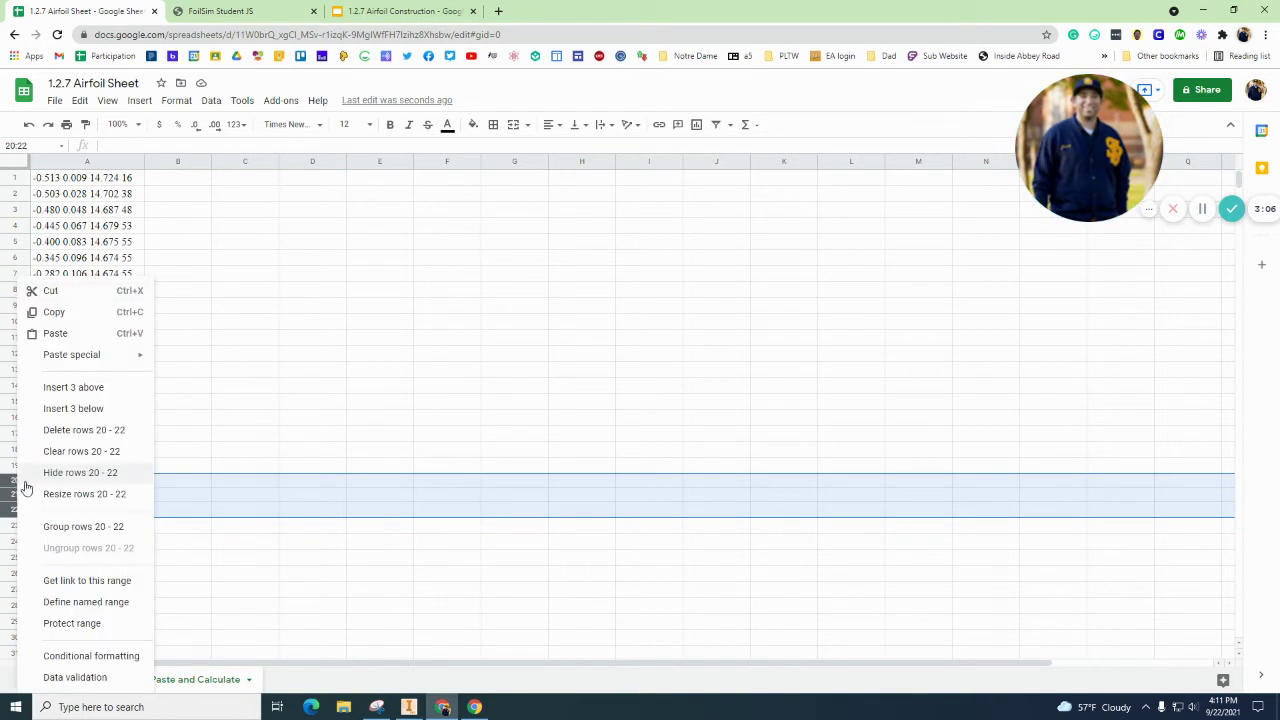
left_click(70, 430)
left_click(120, 274)
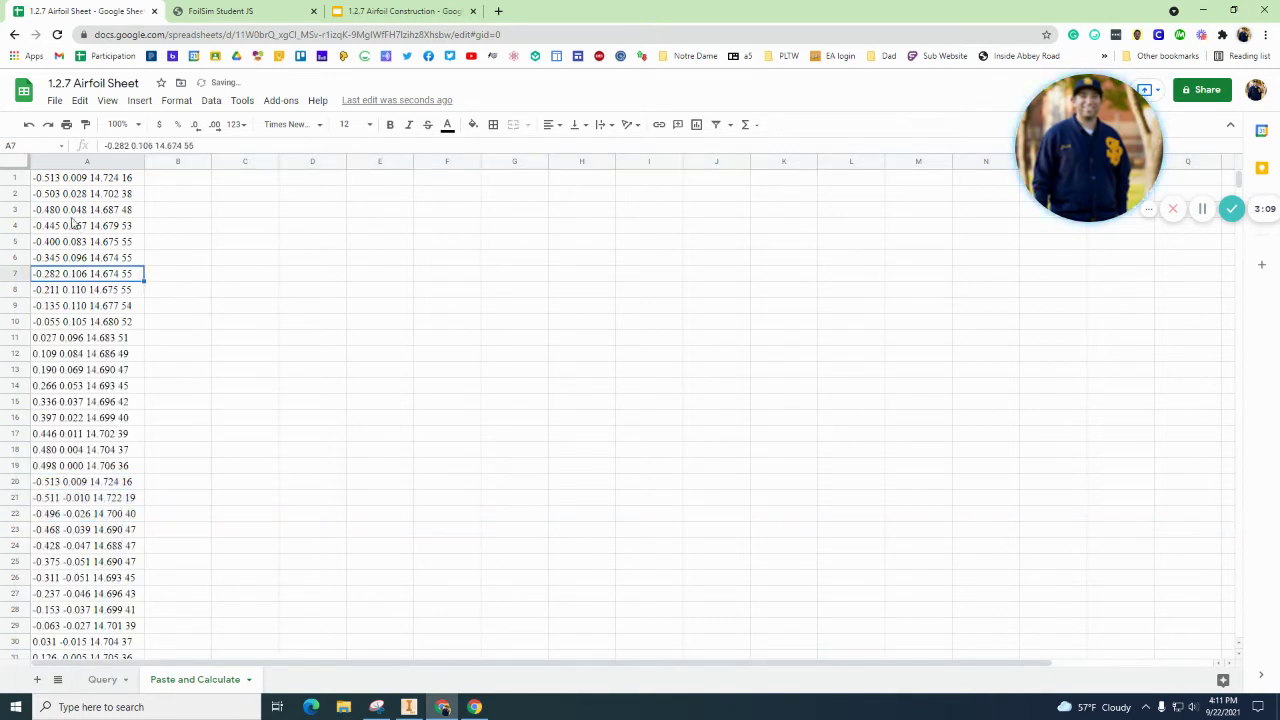
left_click(80, 162)
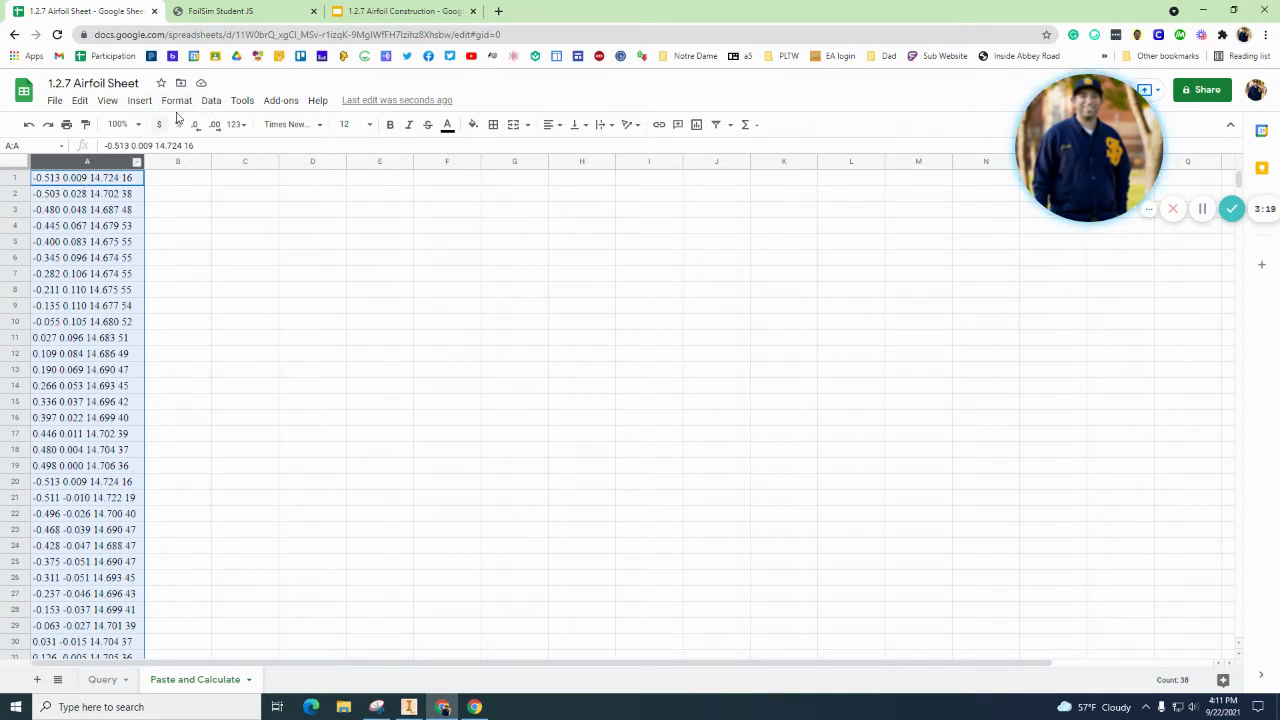
Step: Split column A's text into columns A–D using Space as the separator
left_click(211, 100)
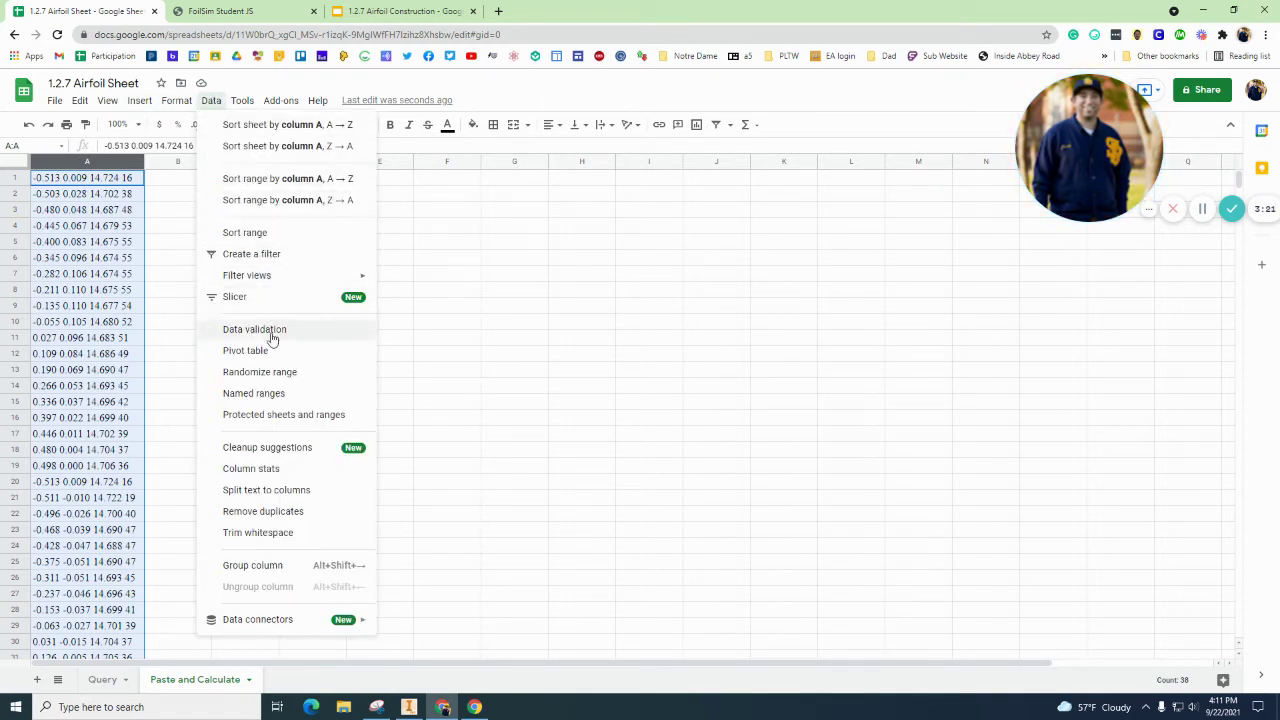
left_click(272, 490)
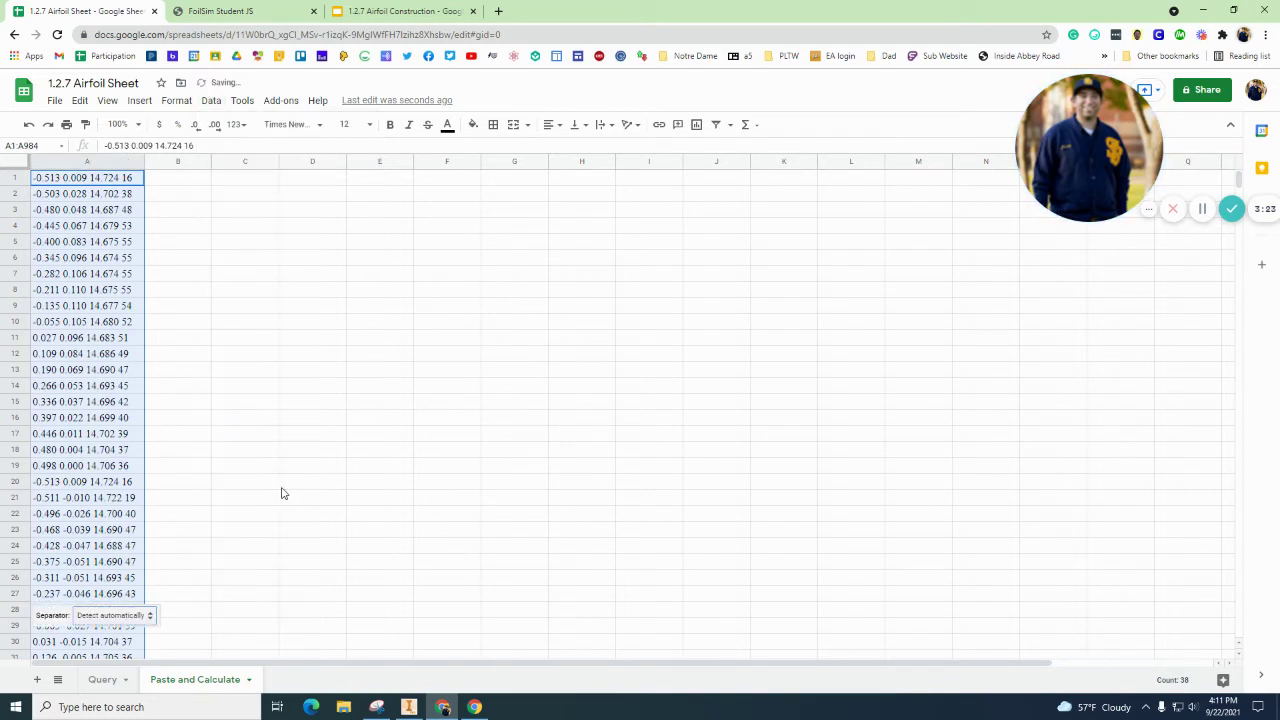
left_click(140, 615)
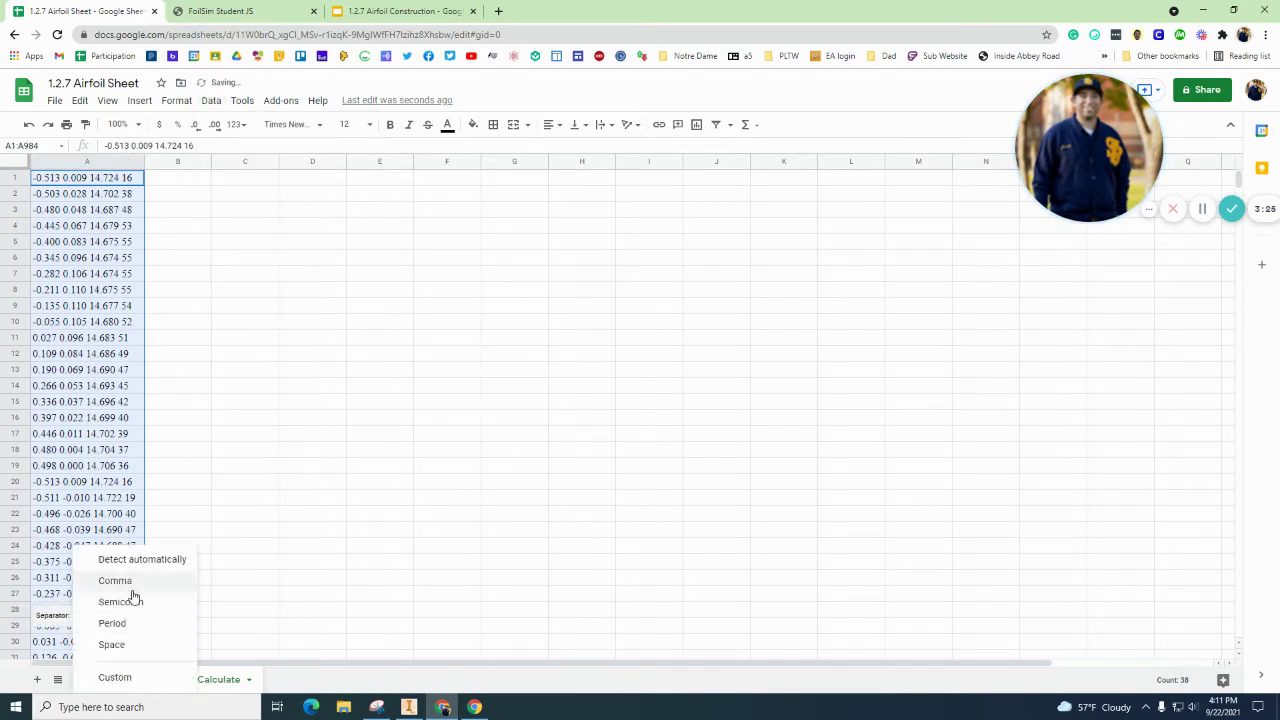
left_click(128, 643)
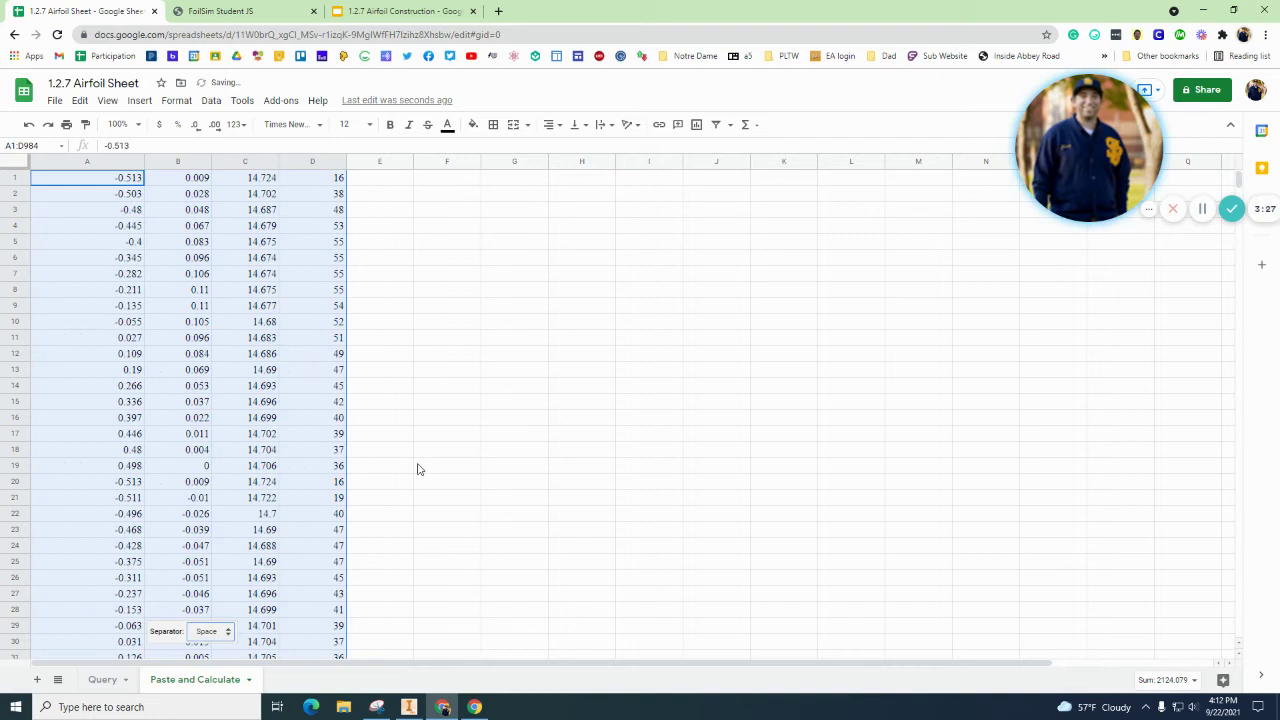
left_click(468, 371)
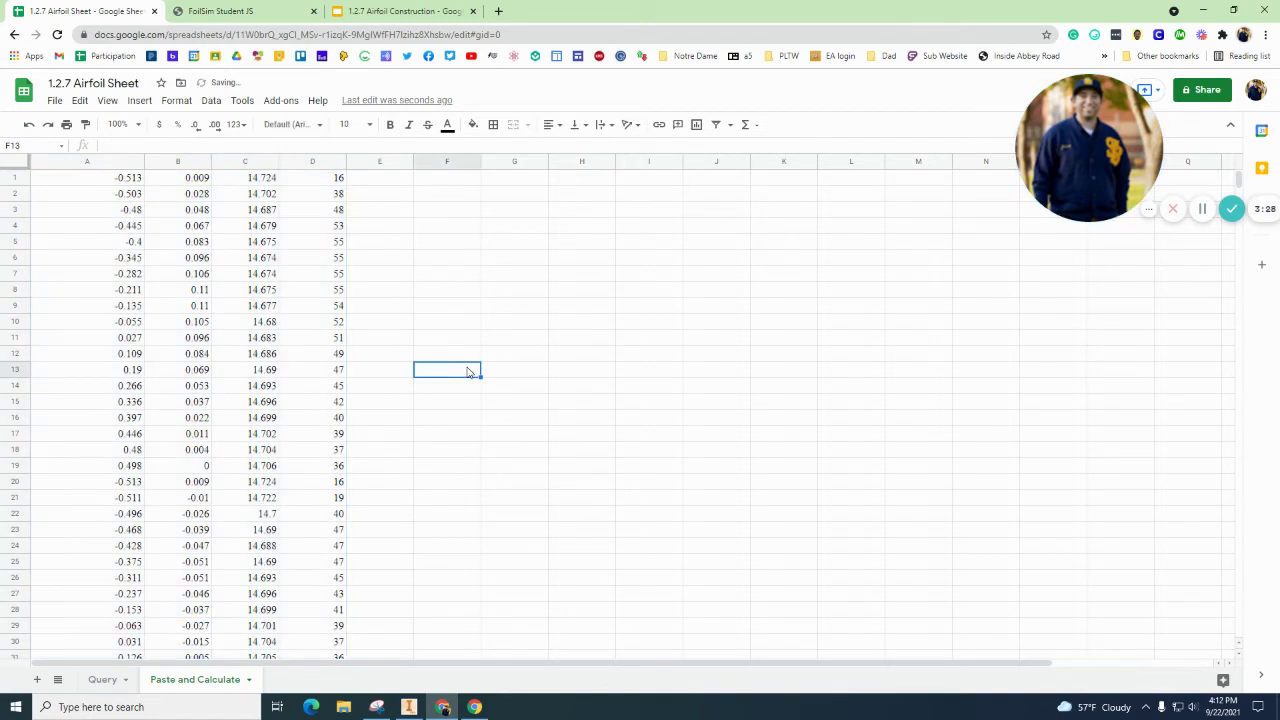
Step: Open row 1's options, dismiss them, and select row 1
right_click(16, 180)
left_click(421, 229)
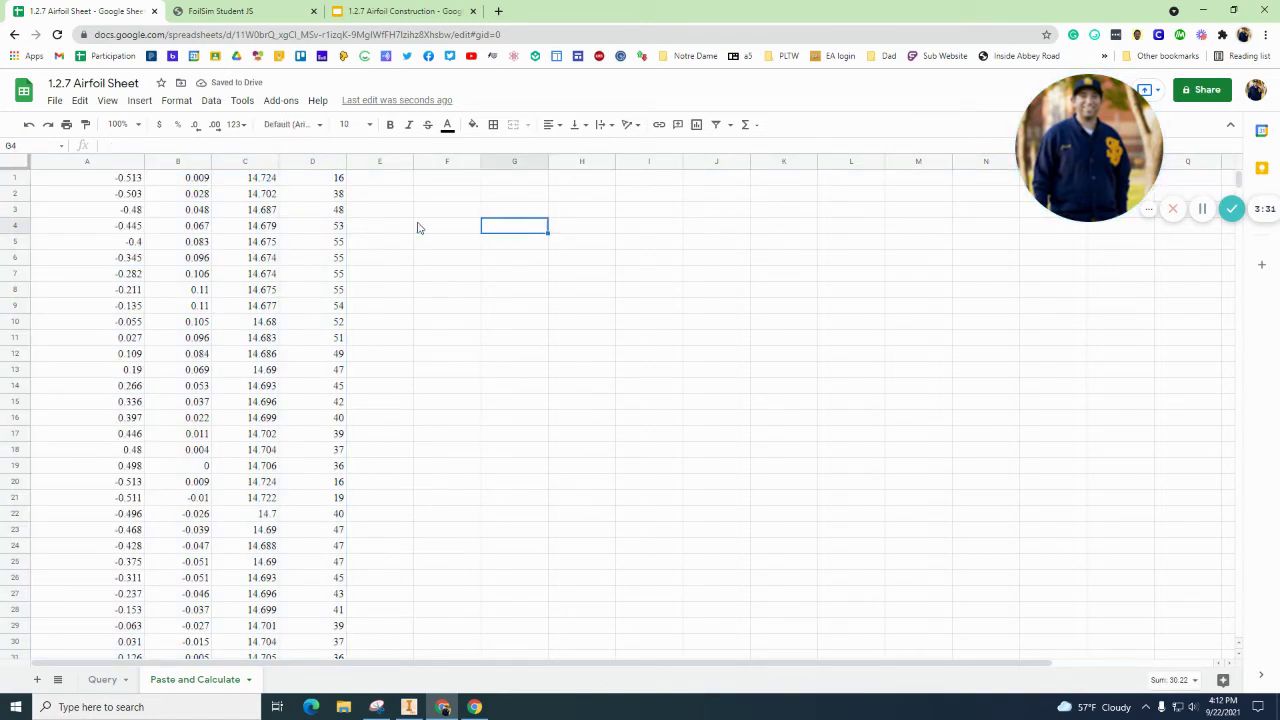
left_click(18, 178)
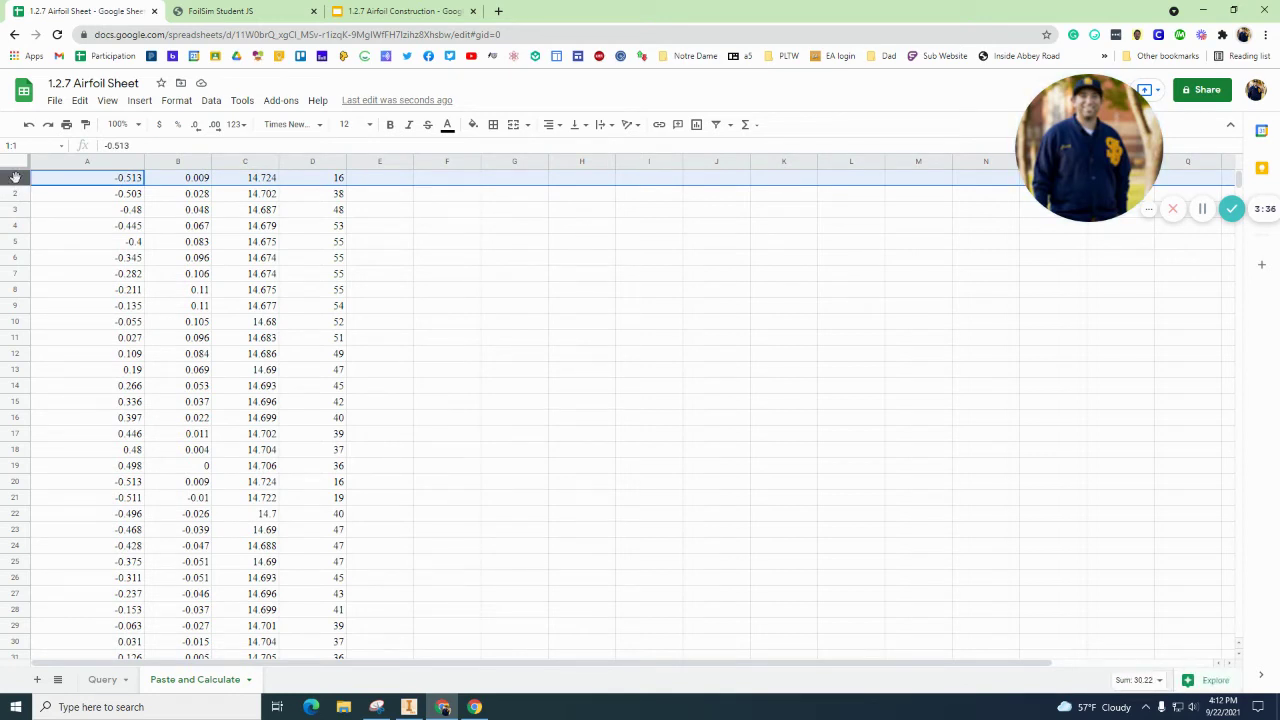
Step: Insert a new row above the data and enter headers 'X' in A1 and 'Y' in B1
right_click(15, 176)
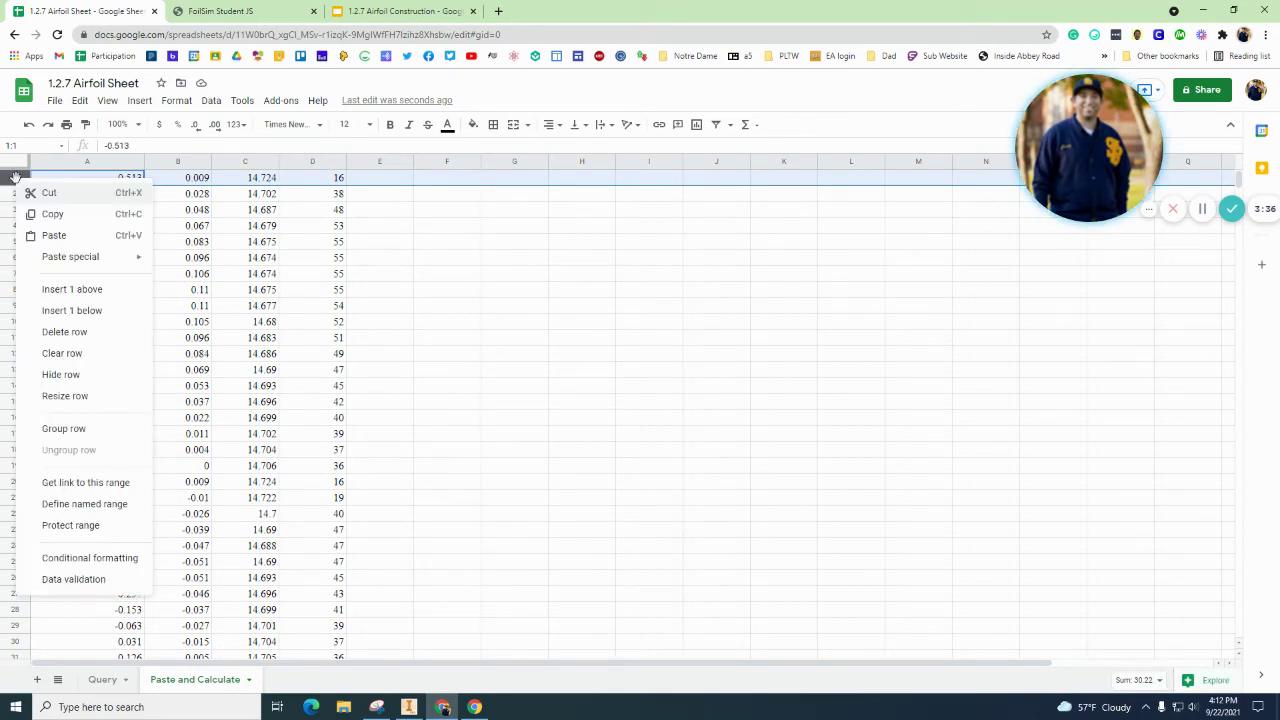
left_click(97, 291)
left_click(115, 180)
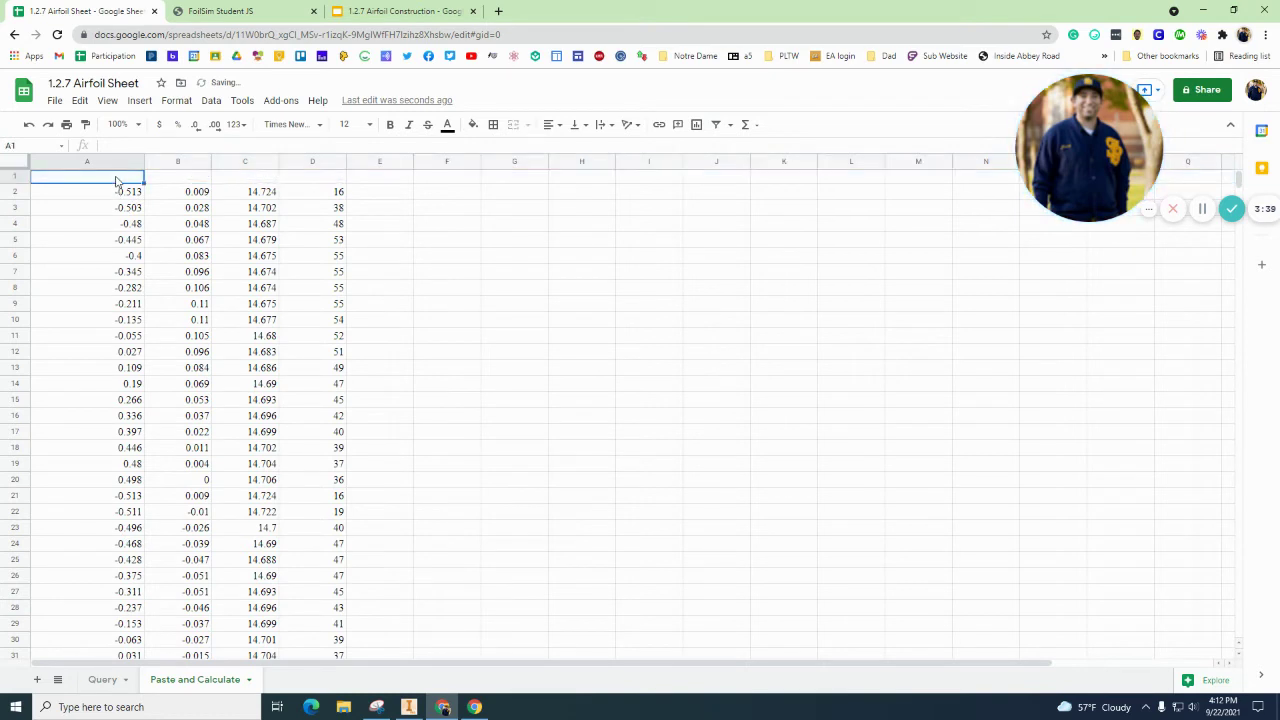
type("X")
key("Tab")
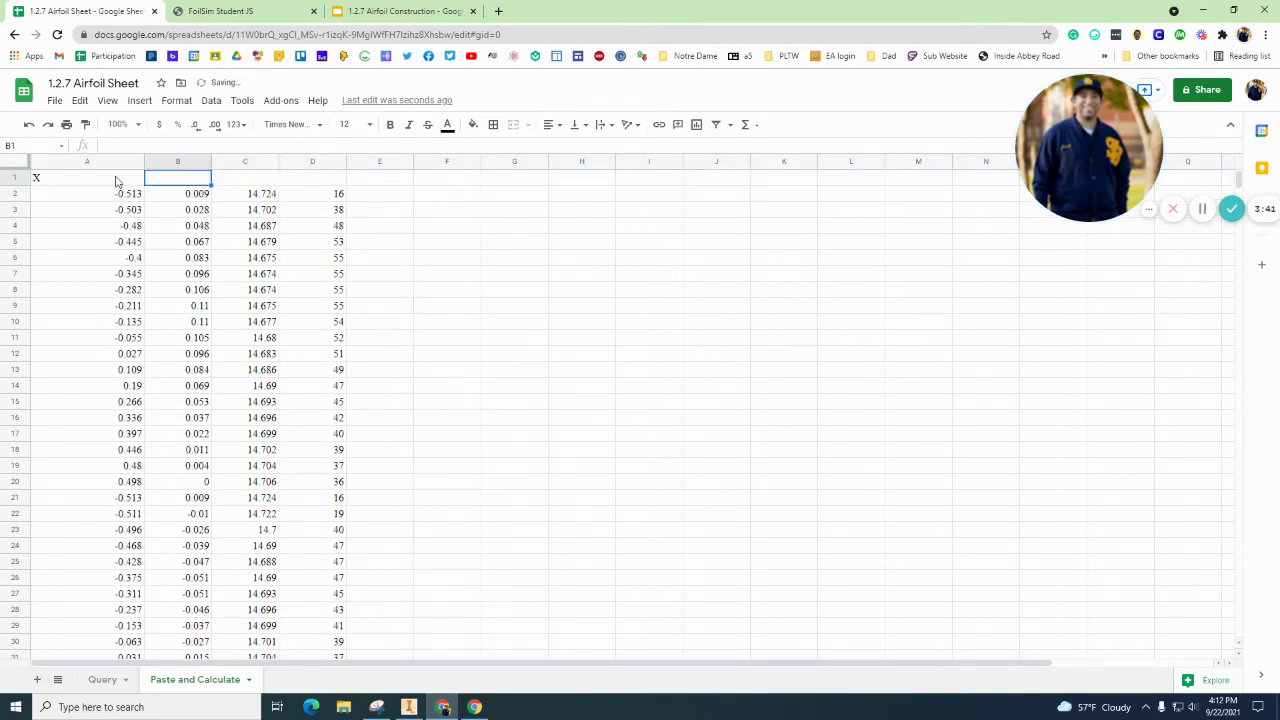
type("Y")
key("Return")
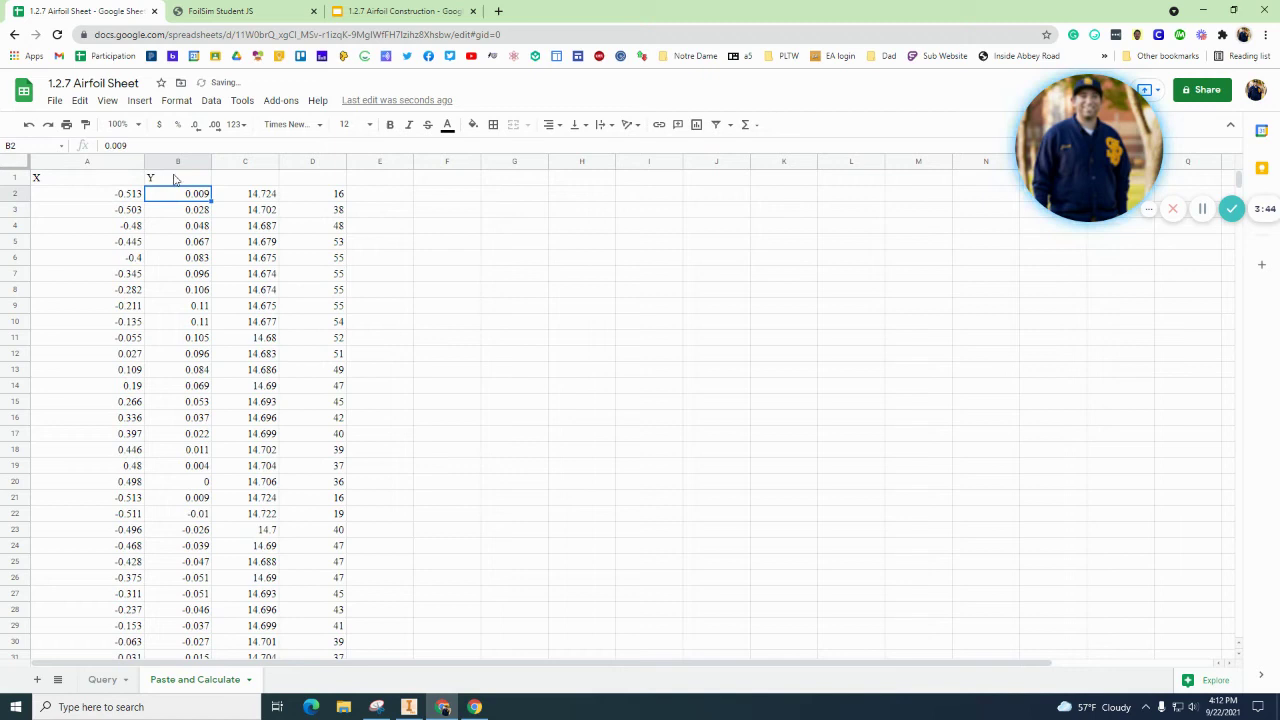
Step: Delete the extra numeric columns C and D
left_click_drag(243, 165, 300, 157)
right_click(300, 157)
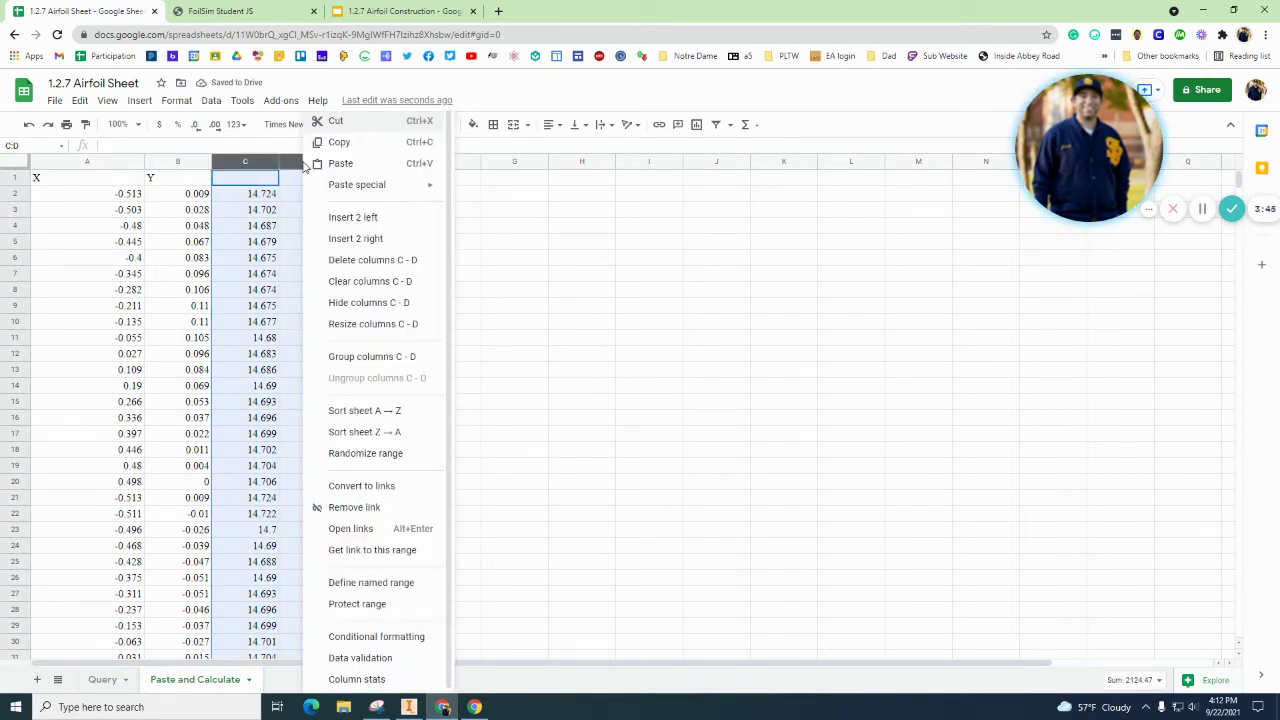
left_click(369, 263)
left_click(335, 290)
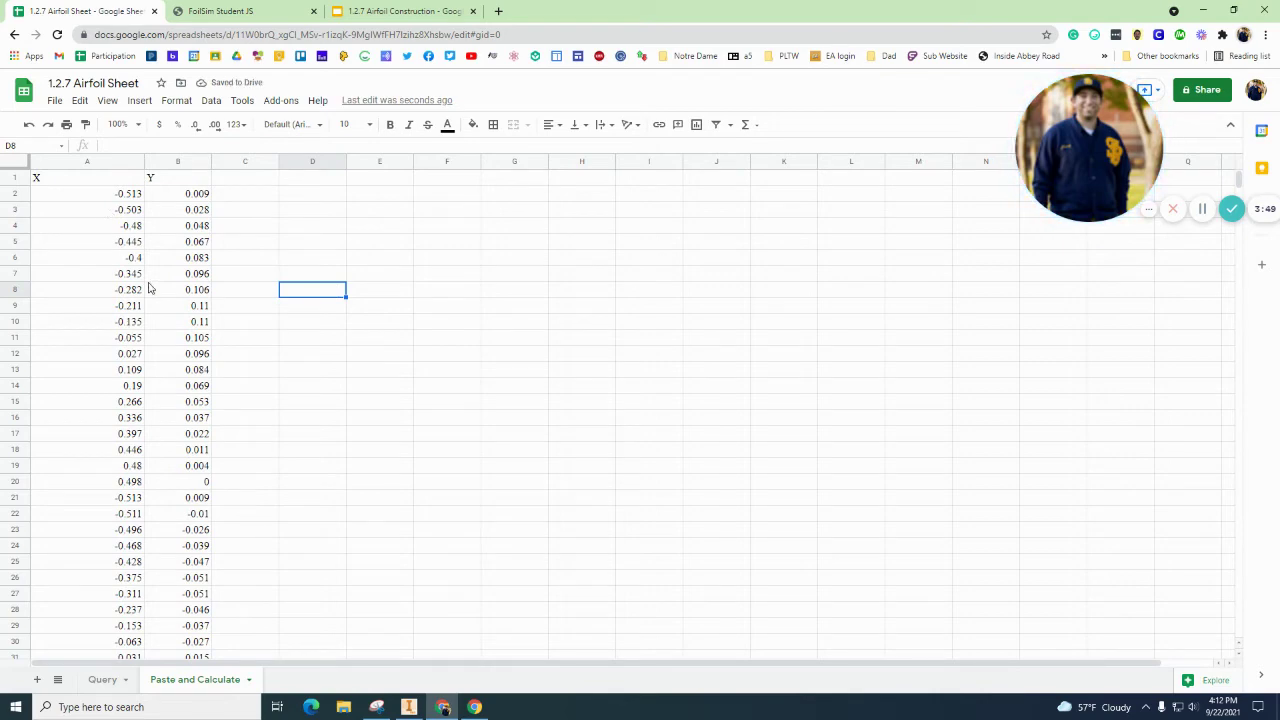
Step: View the whole airfoil extrusion isometrically in Inventor, then return to the spreadsheet
left_click(408, 707)
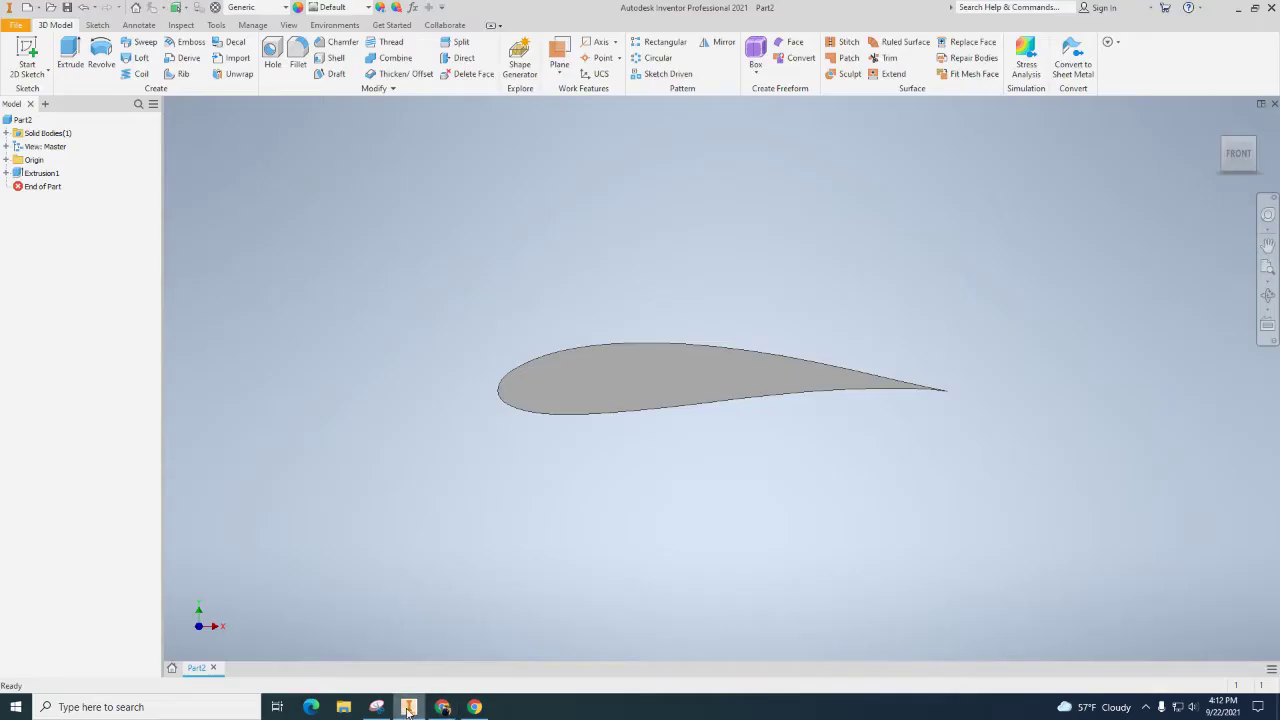
left_click(1219, 125)
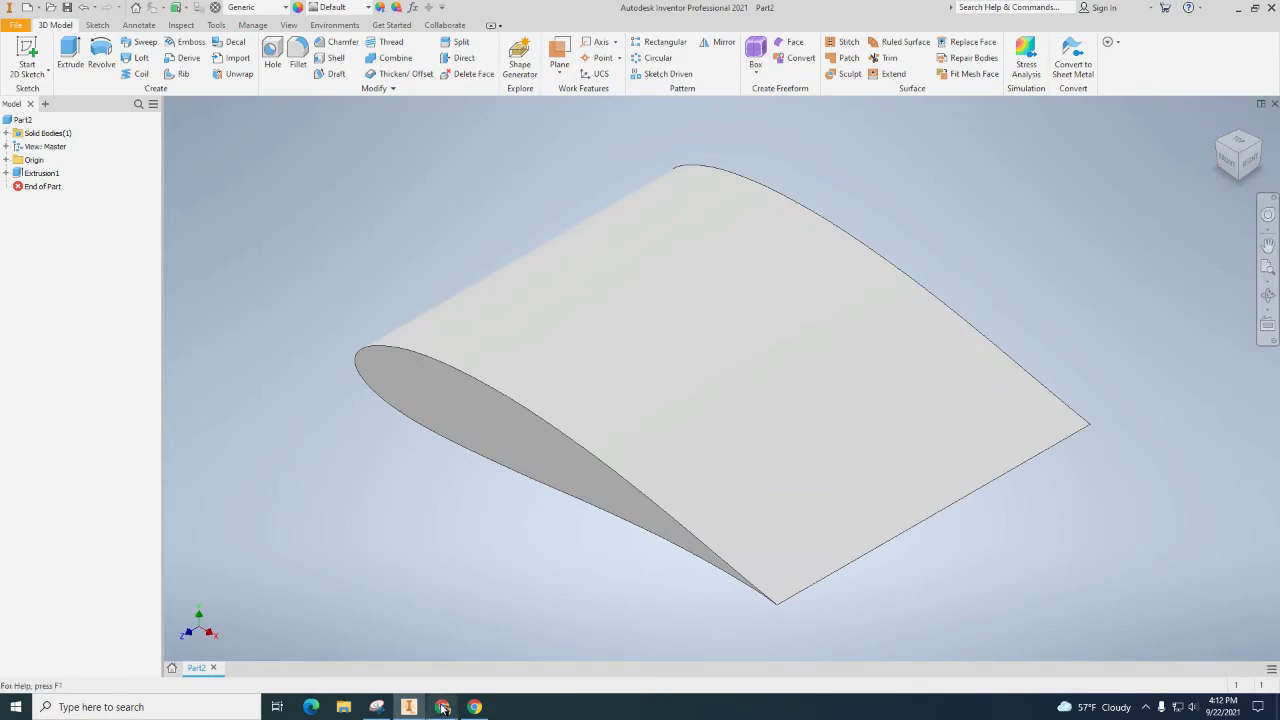
left_click(442, 706)
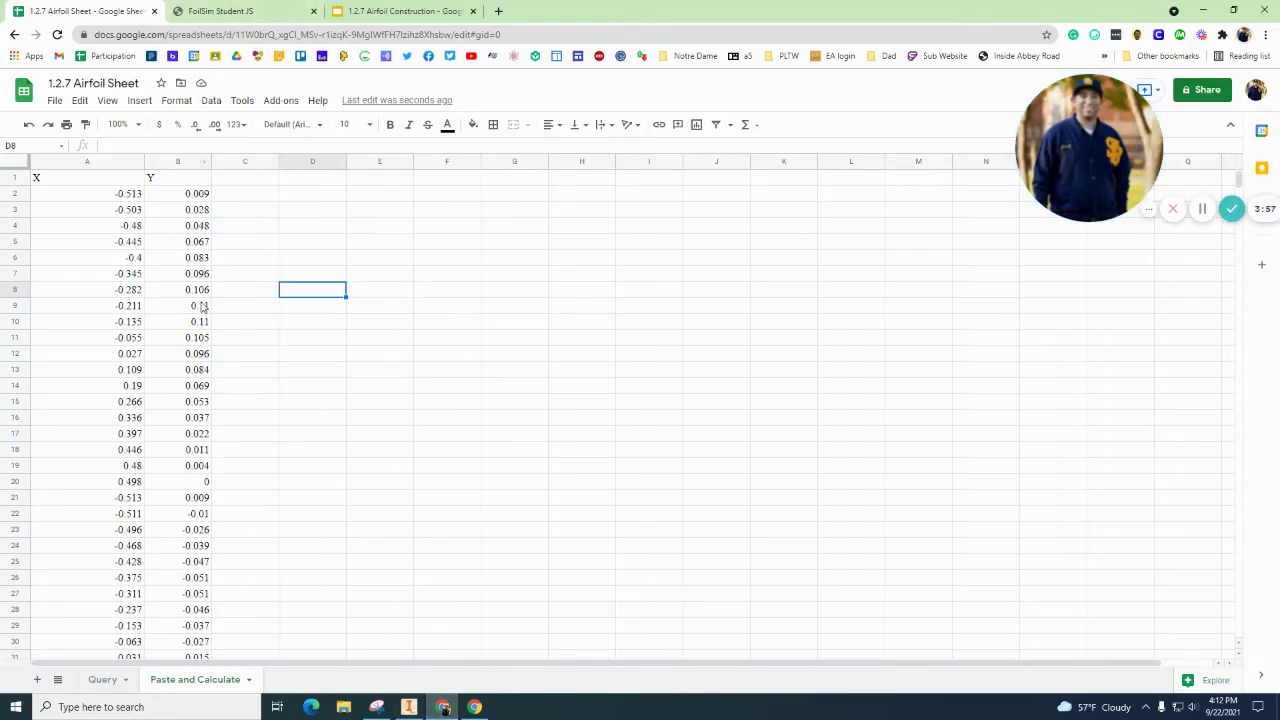
Step: Back on the 1.2.7 Airfoil Sheet, enter headers 'x' in D1 and 'Y' in E1
left_click(220, 11)
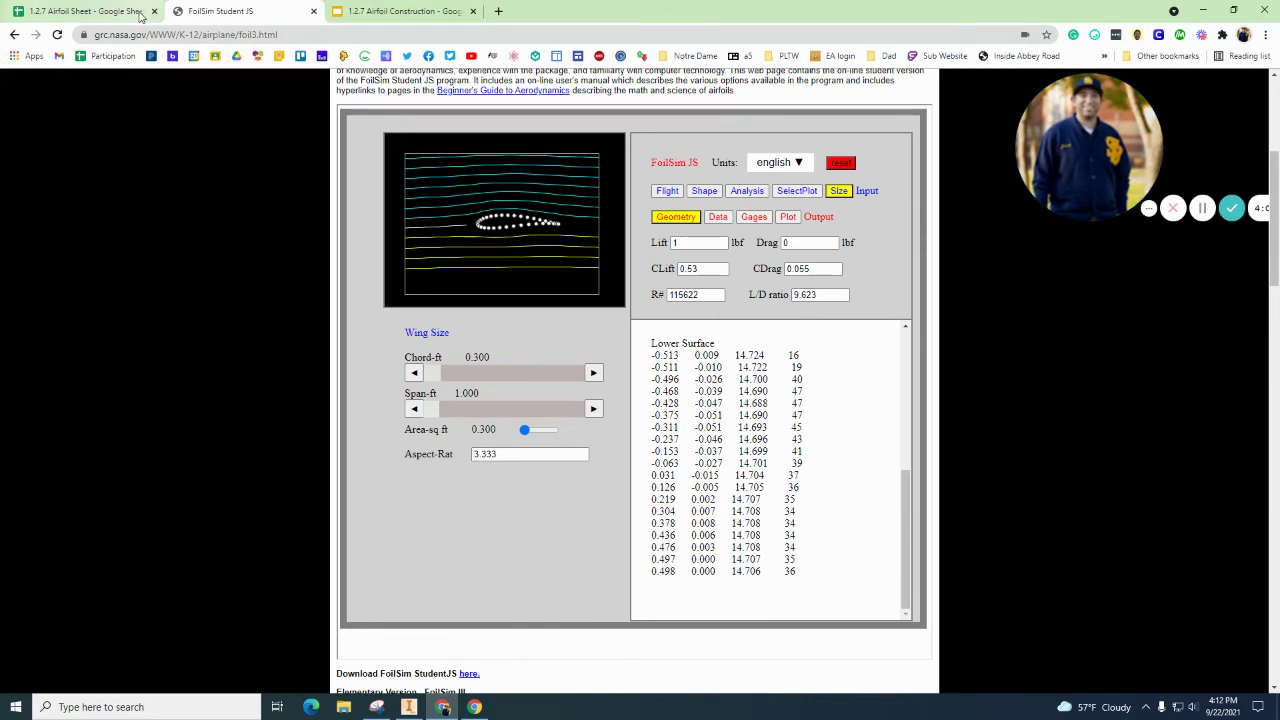
left_click(141, 15)
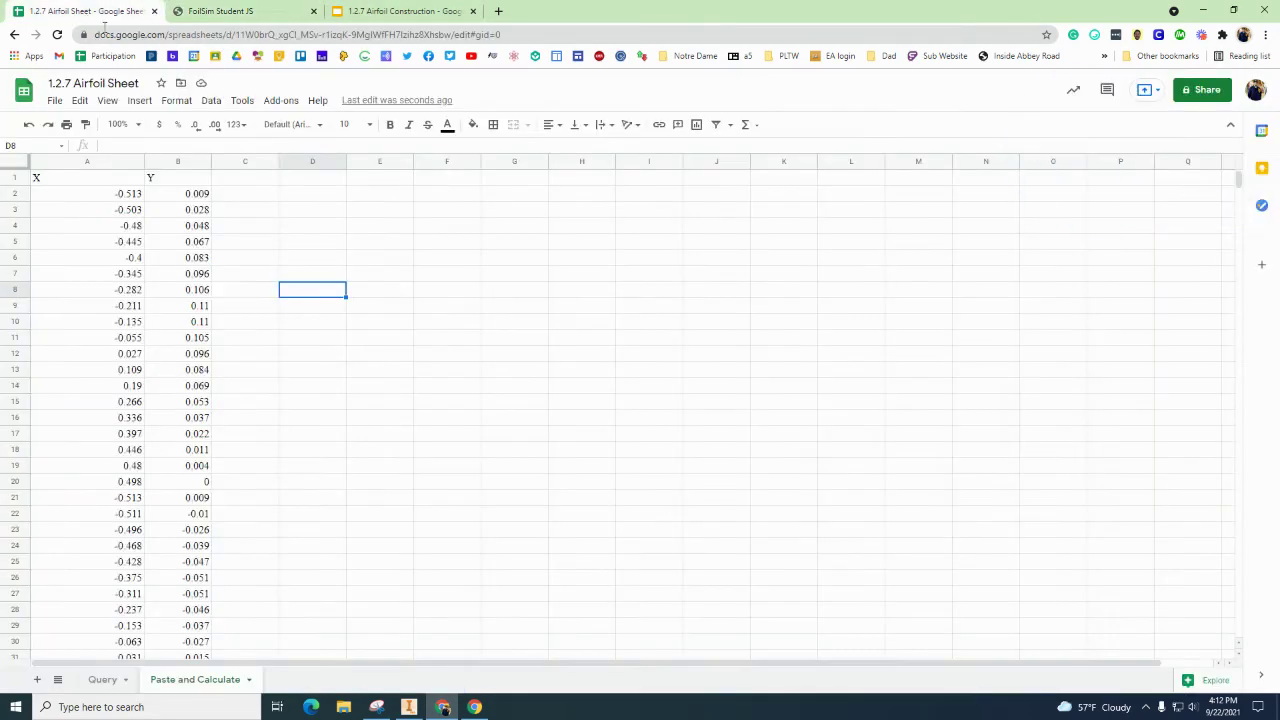
left_click(331, 179)
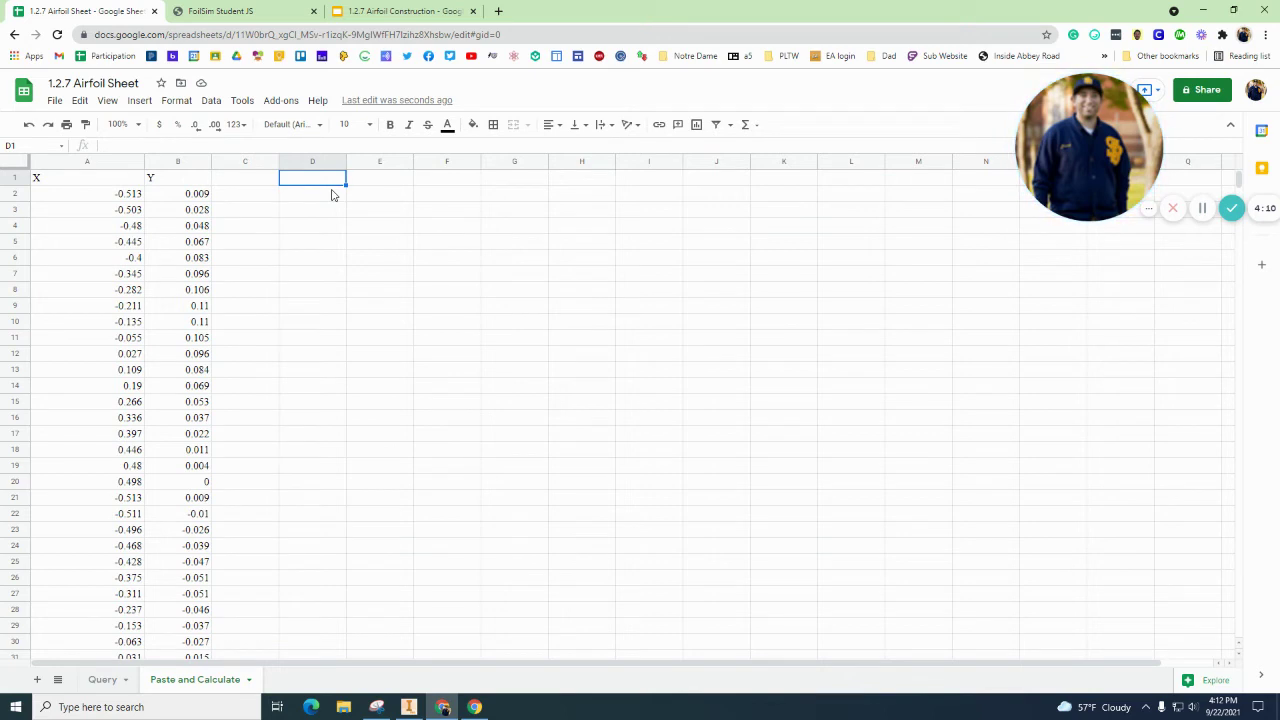
type("x")
key("Tab")
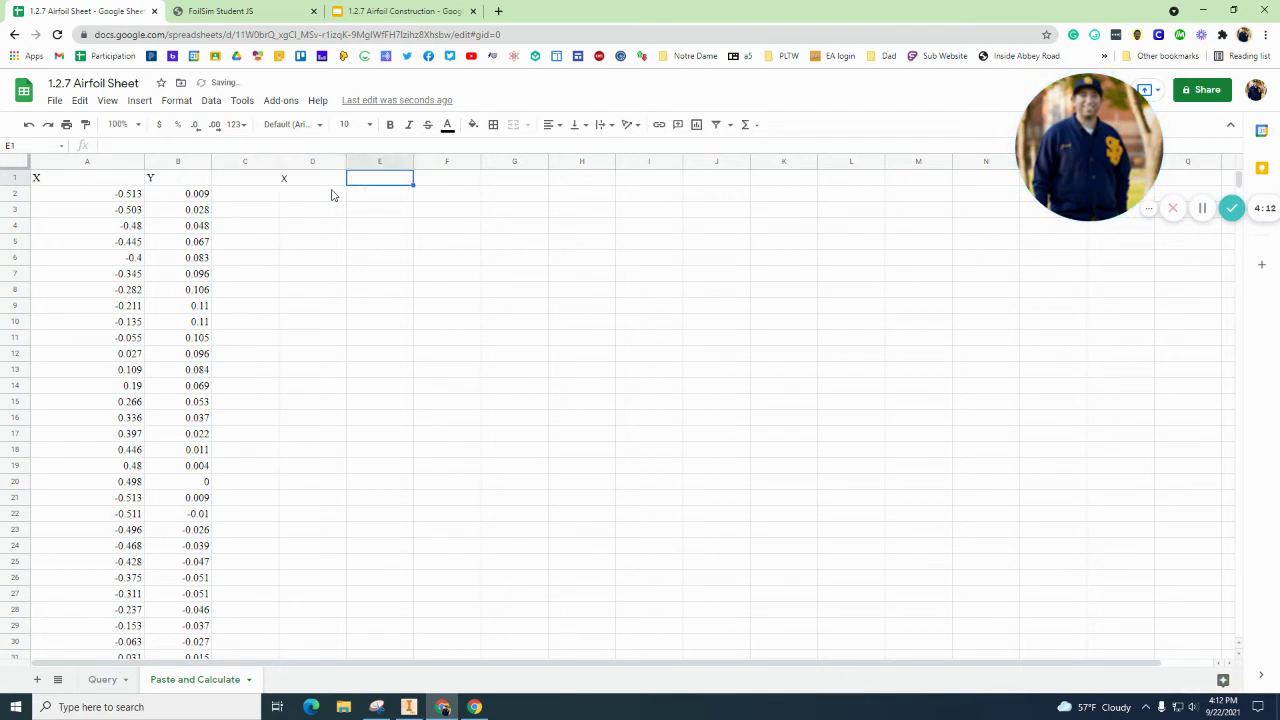
type("Y")
key("Return")
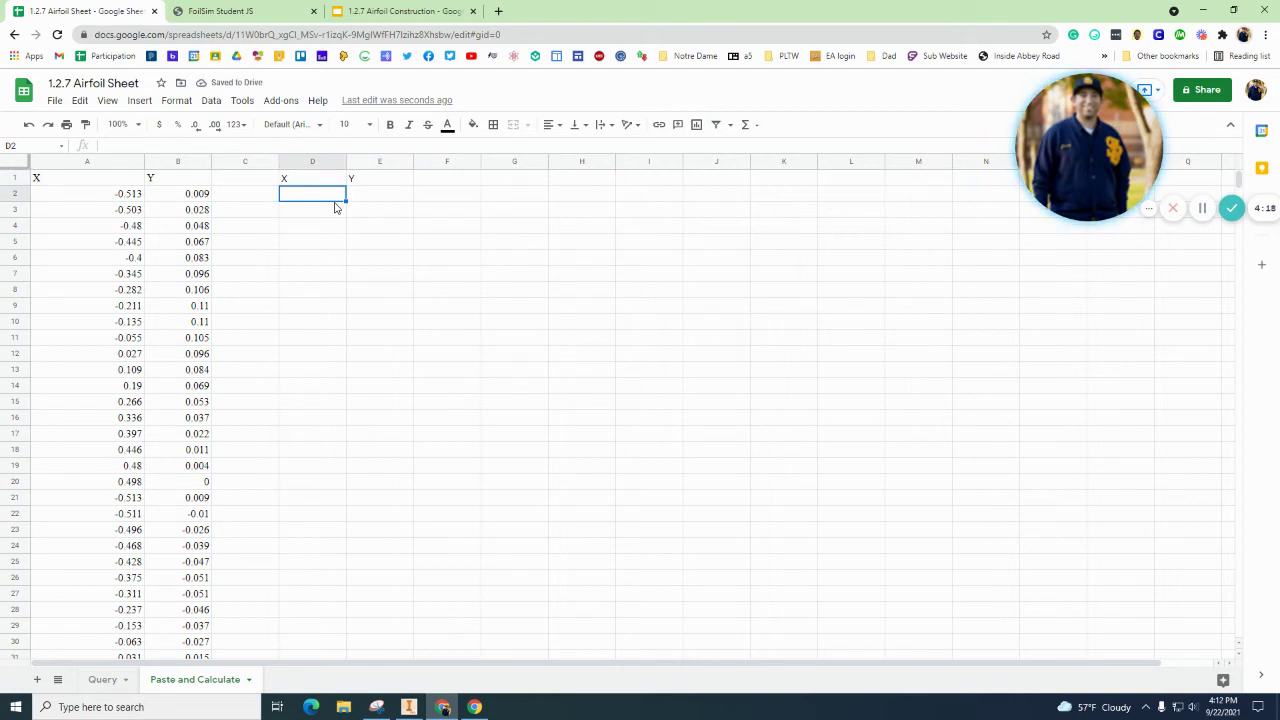
Step: Enter =A2*4 in D2 and fill it down column D to row 39
type("=")
left_click(118, 197)
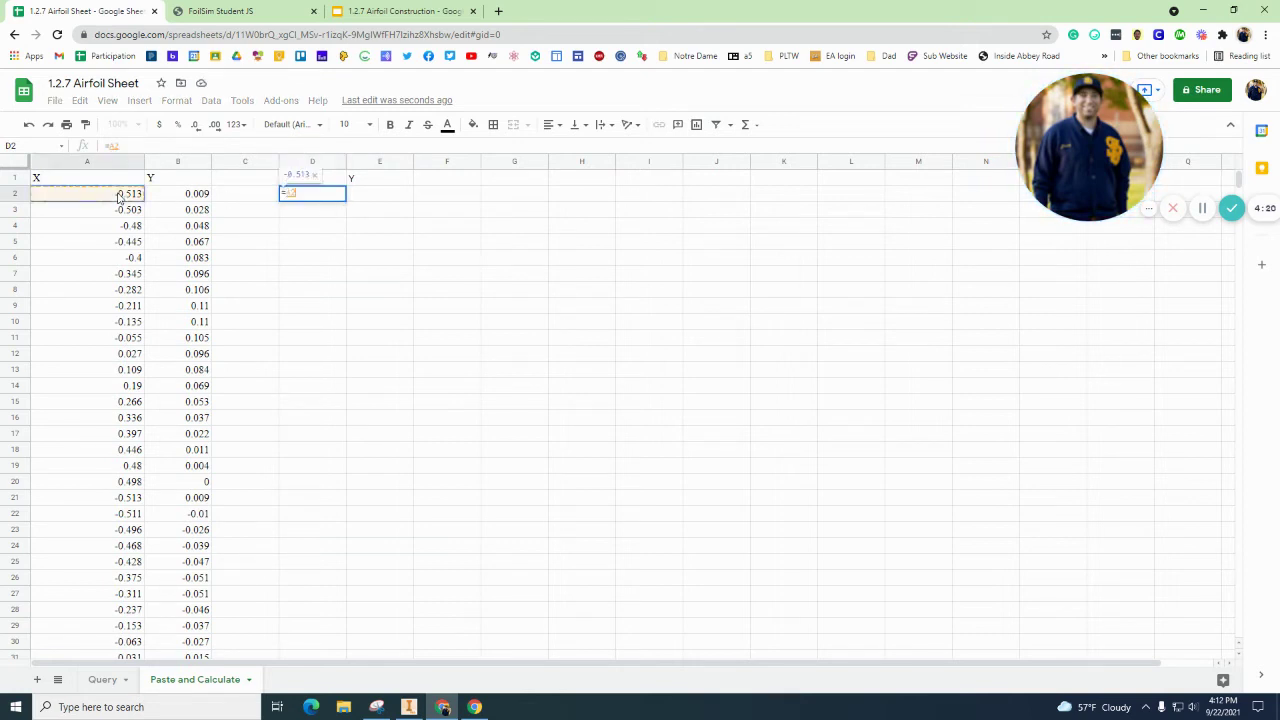
type("*4")
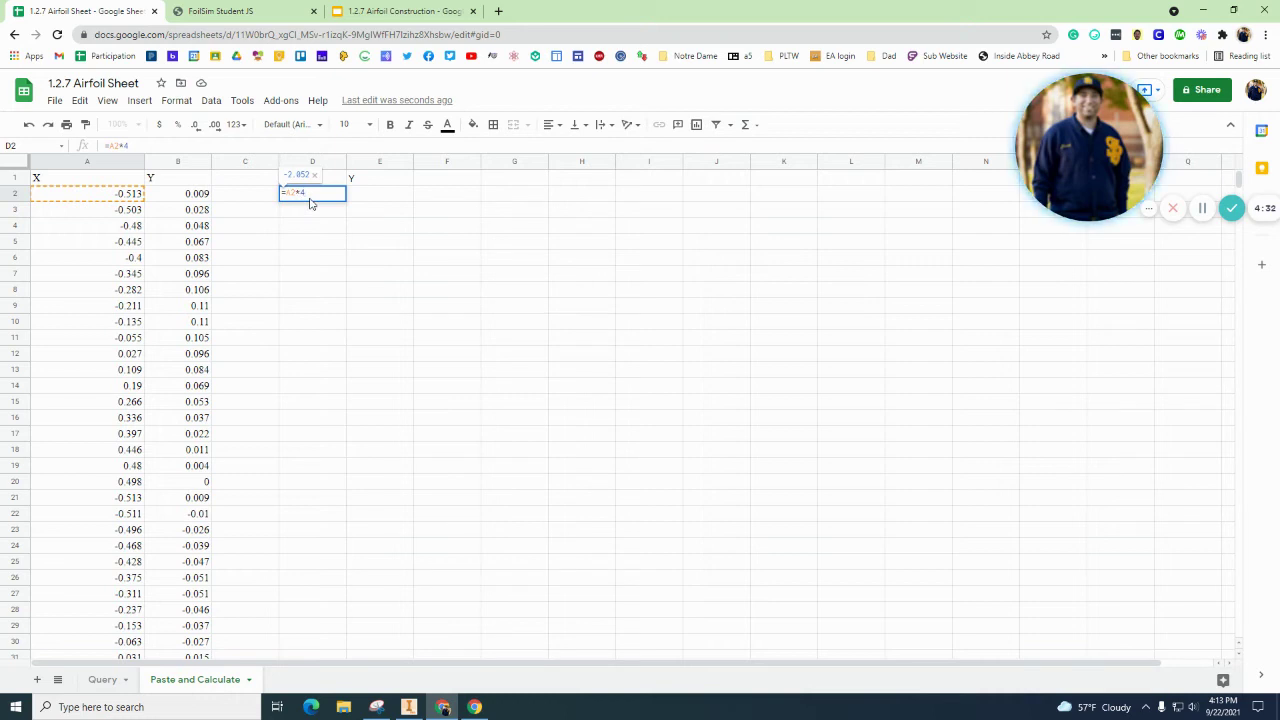
key("Return")
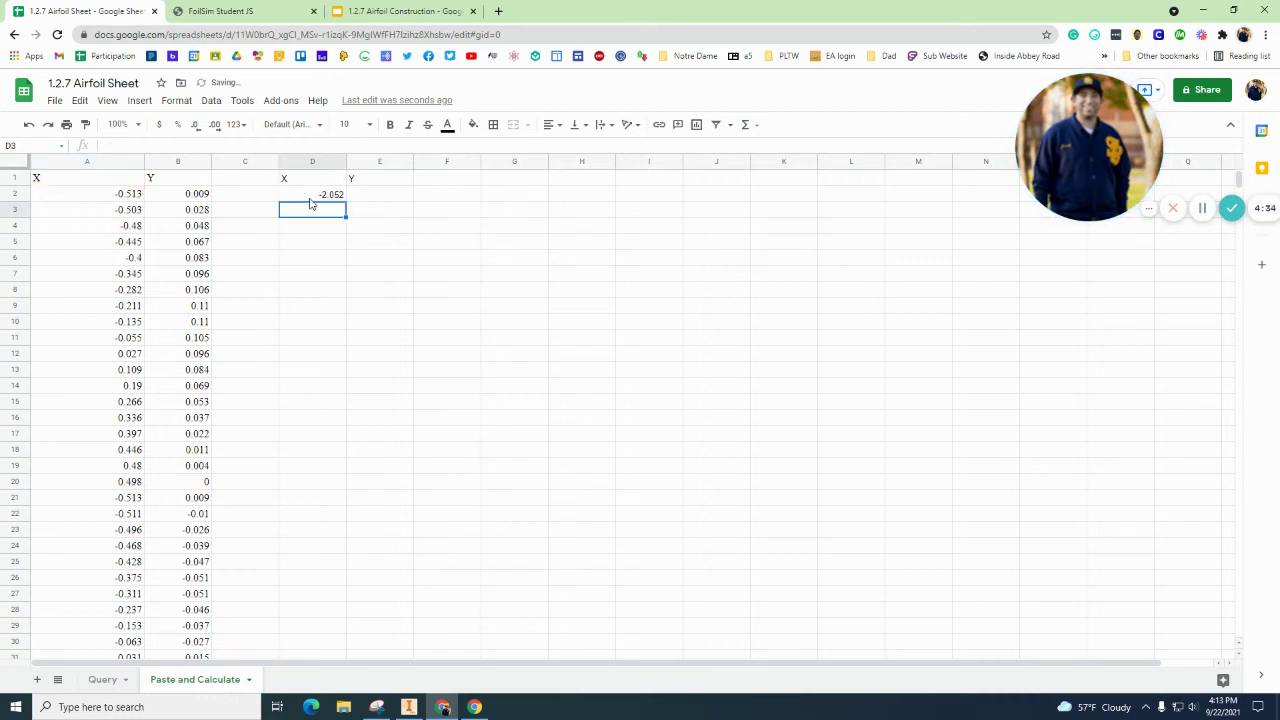
left_click(320, 195)
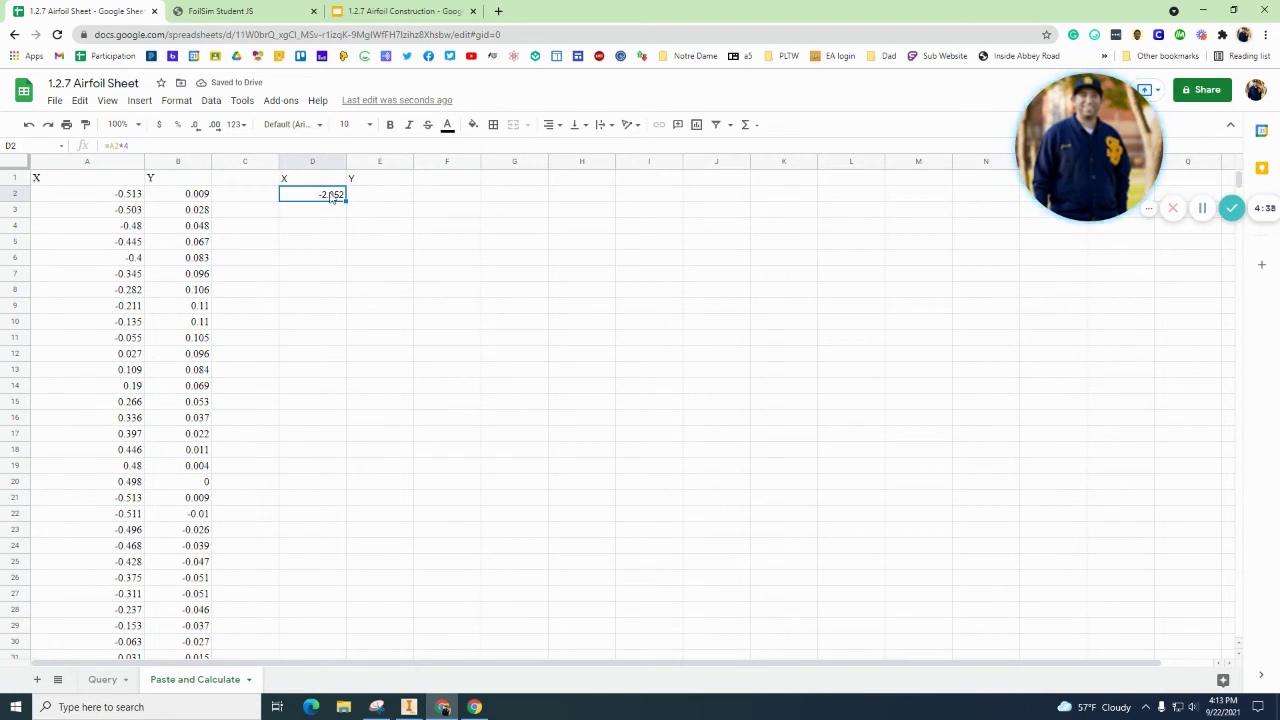
left_click_drag(345, 201, 337, 566)
Step: Verify the scaled X formulas down column D through D39
scroll(343, 313, "up", 5)
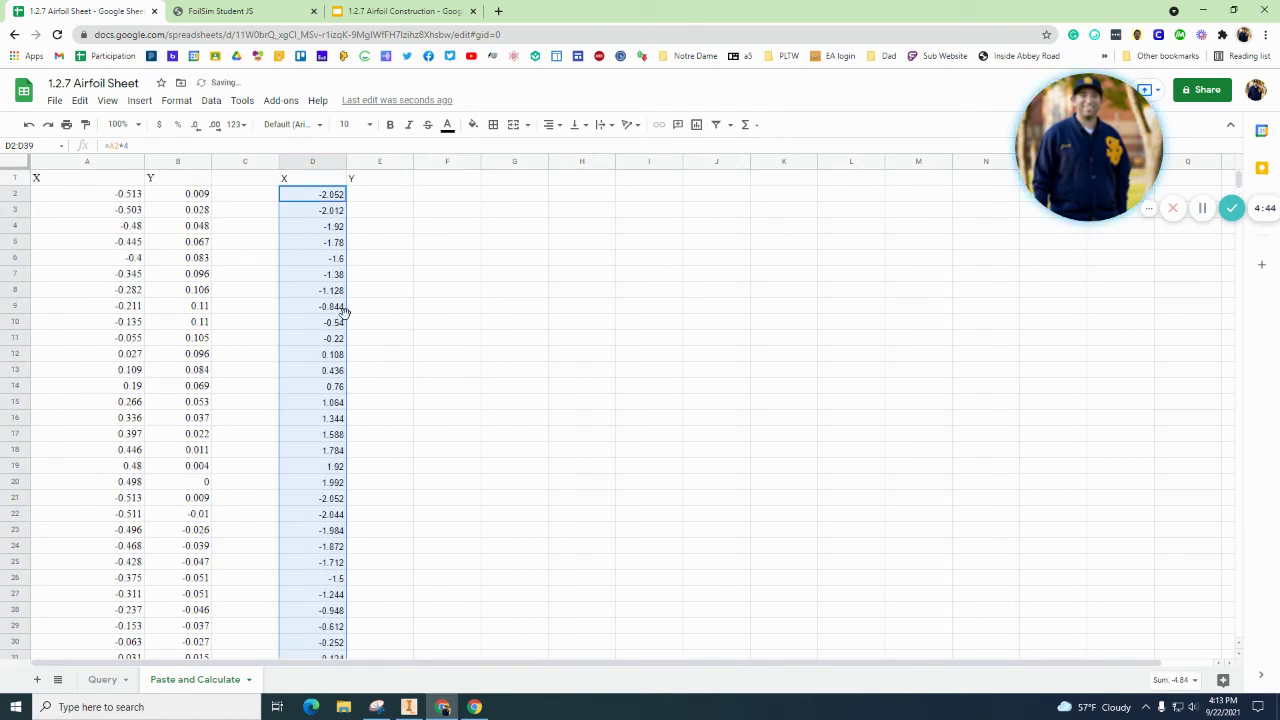
left_click(330, 226)
left_click(330, 237)
key("Down")
key("Down")
key("Down")
key("Down")
key("Down")
key("Down")
key("Down")
key("Down")
key("Down")
key("Down")
key("Down")
key("Down")
key("Down")
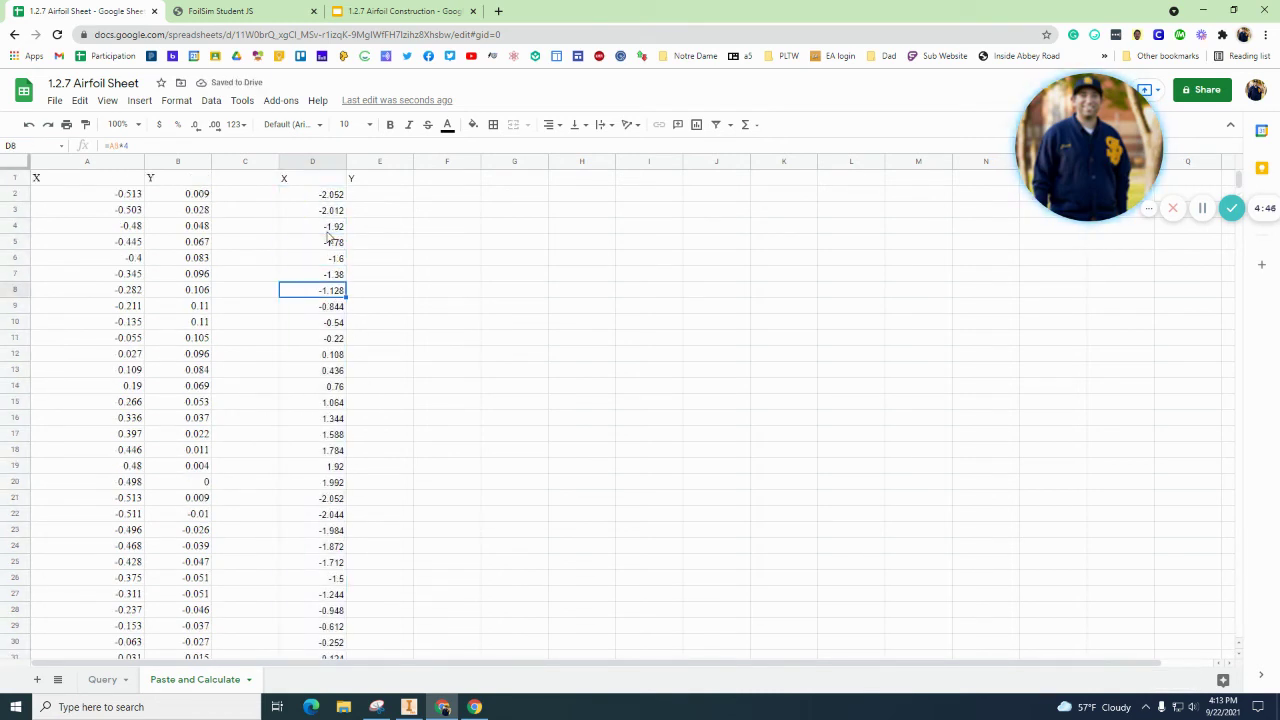
key("Down")
key("Down")
key("Down")
key("Down")
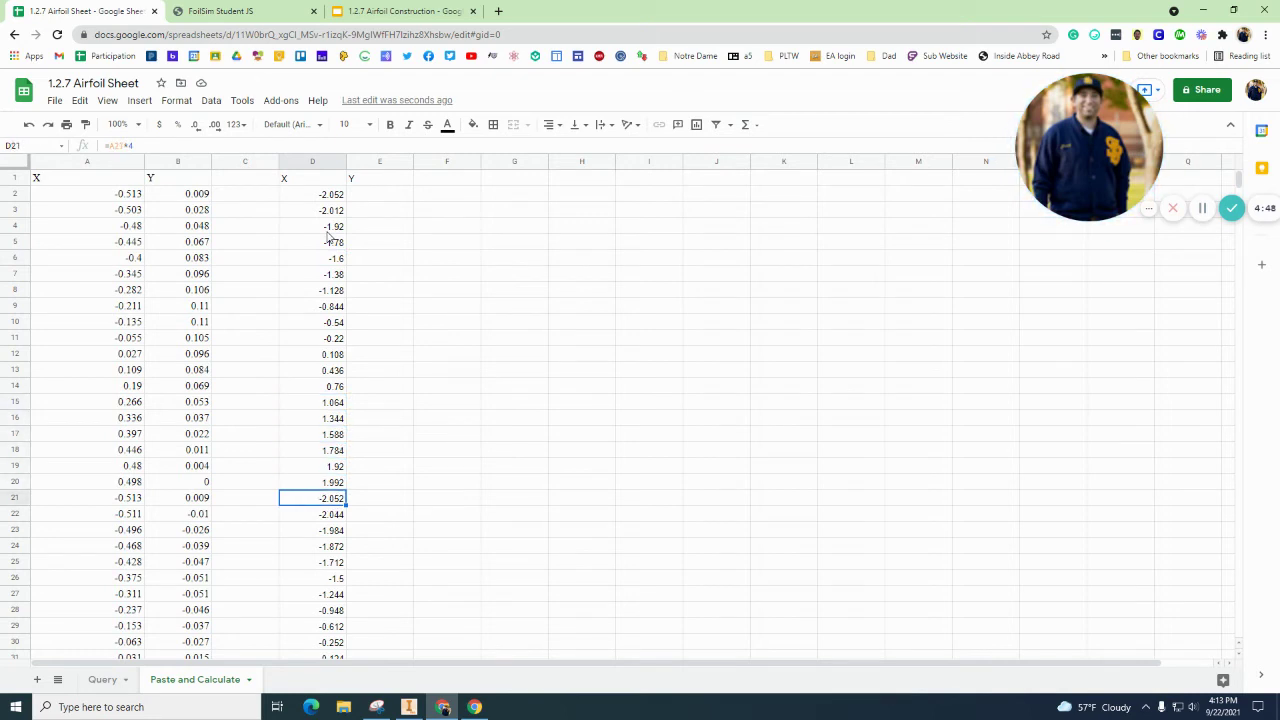
scroll(310, 263, "down", 2)
scroll(310, 263, "down", 2)
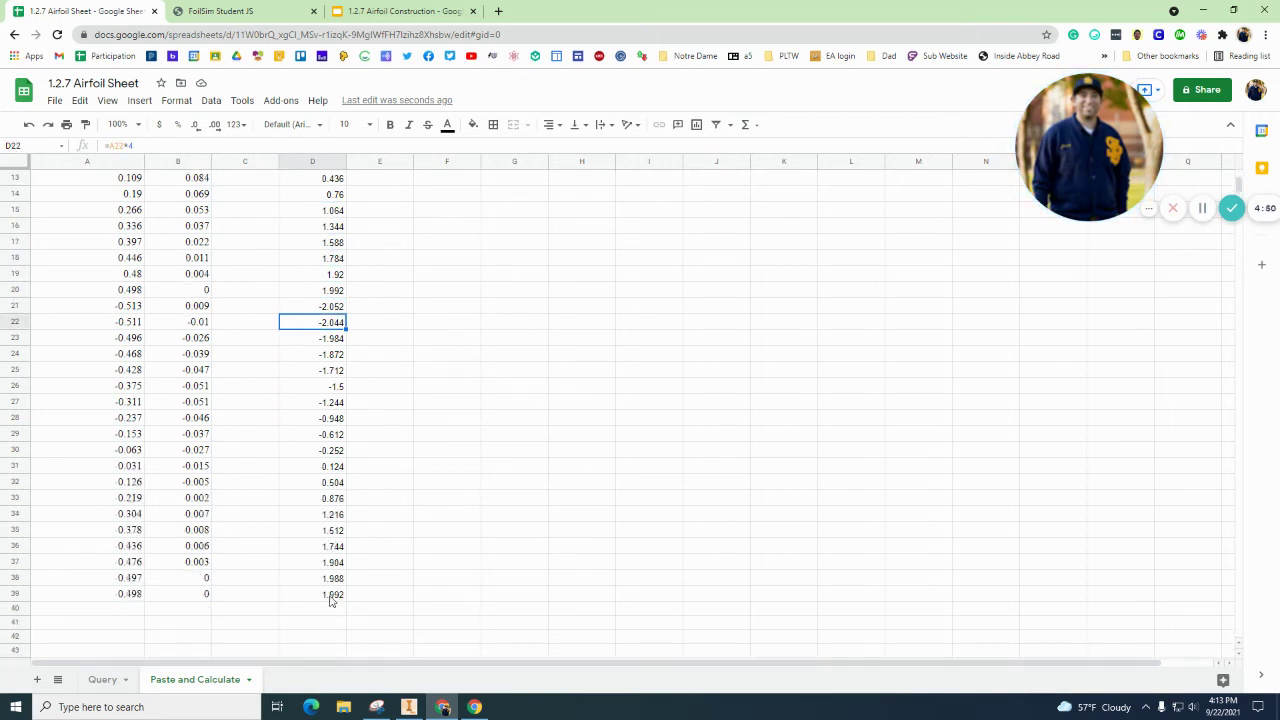
left_click(334, 597)
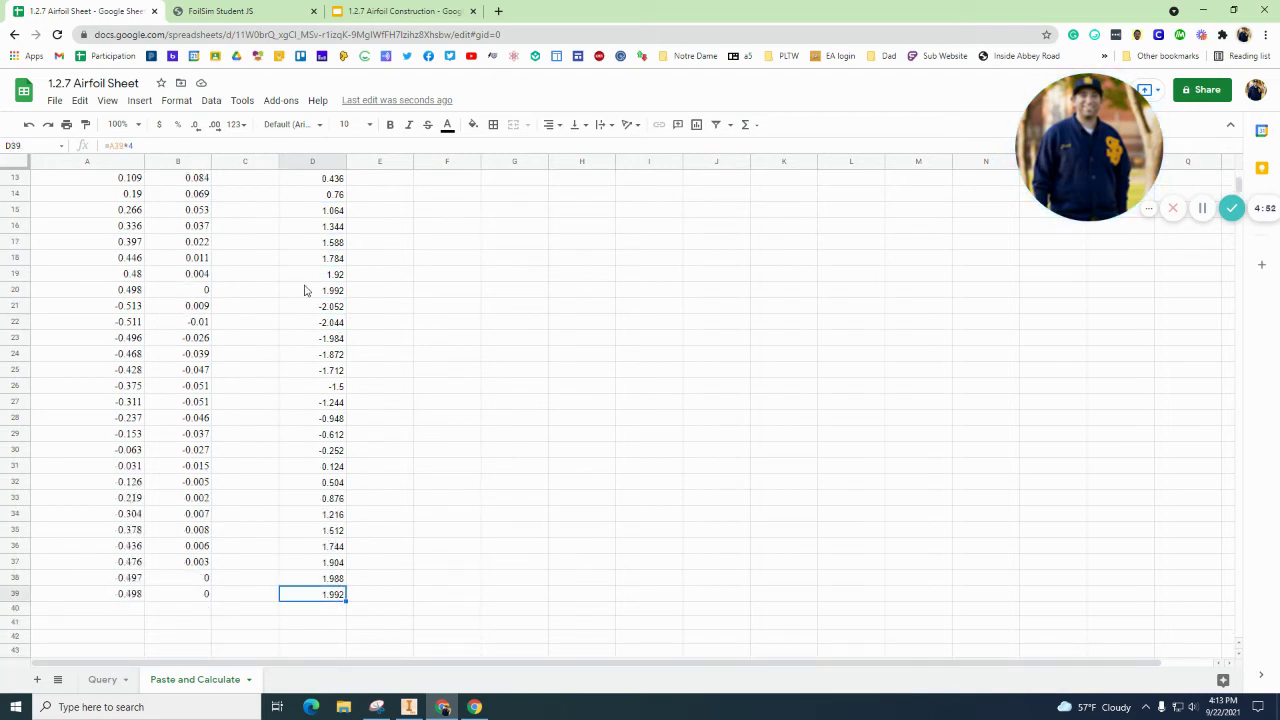
scroll(305, 290, "up", 4)
Step: Enter =B2*4 in E2 and fill it down column E to row 39
left_click(385, 195)
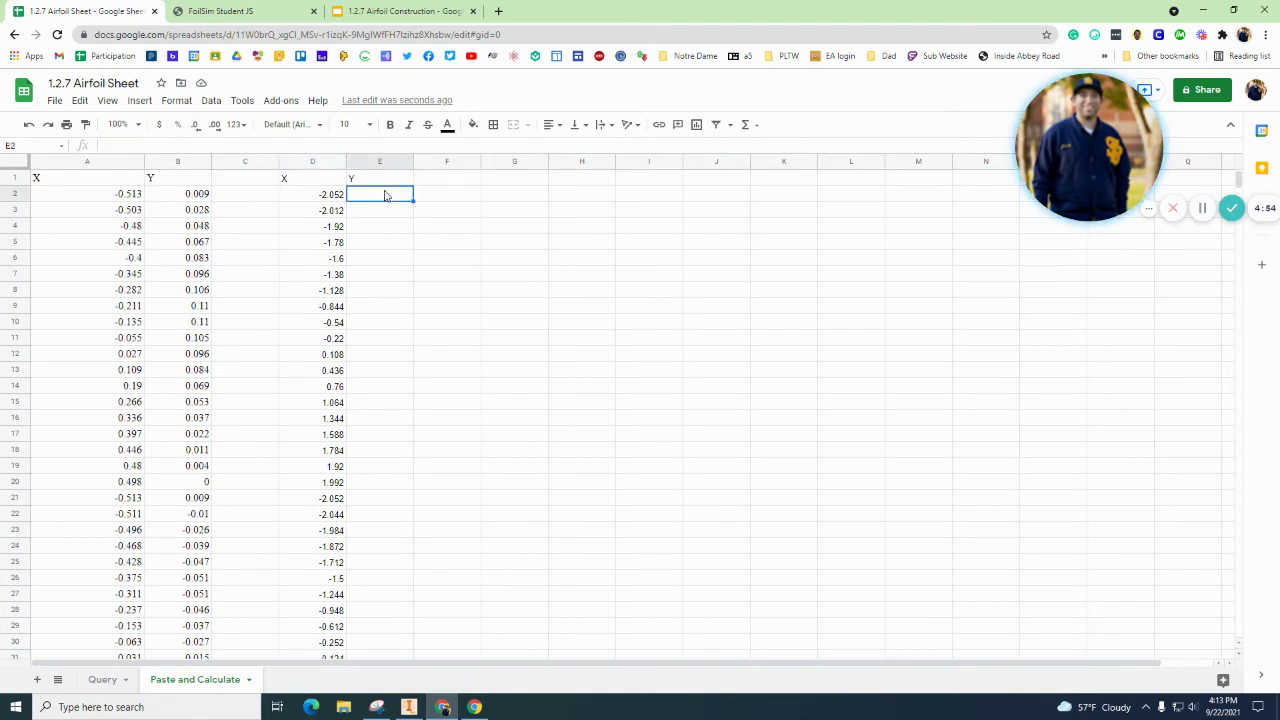
type("=")
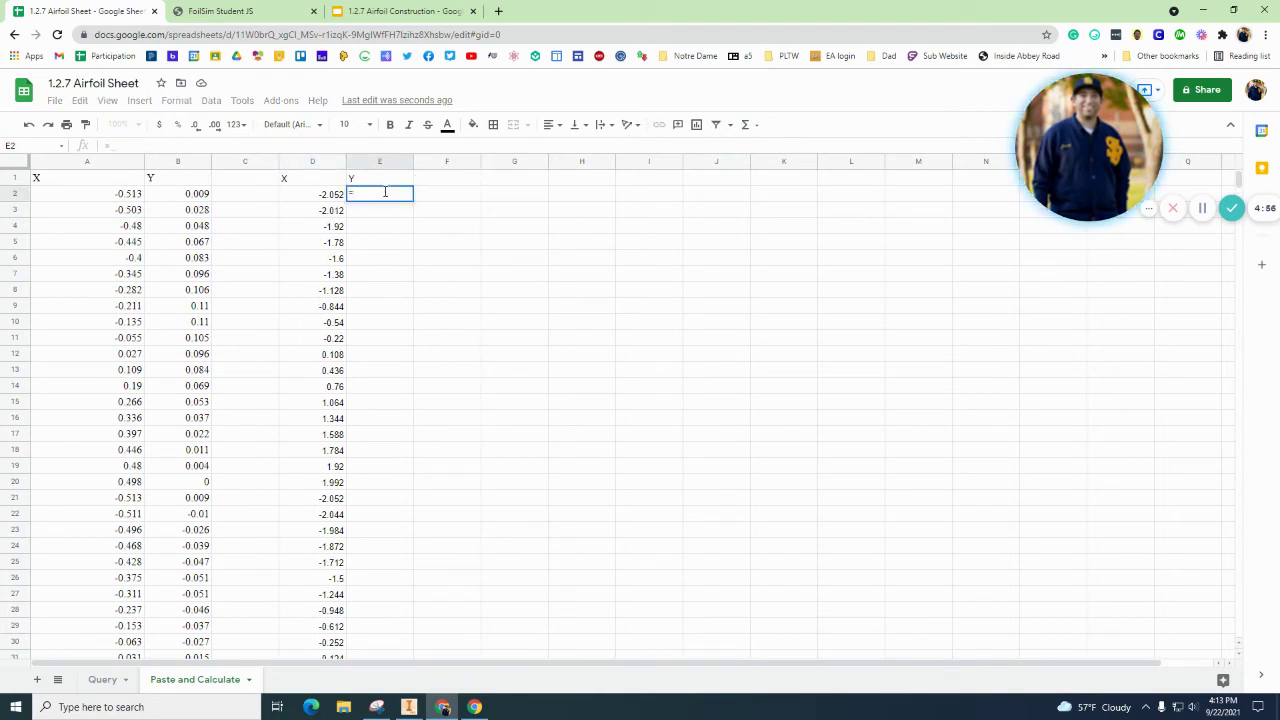
left_click(185, 196)
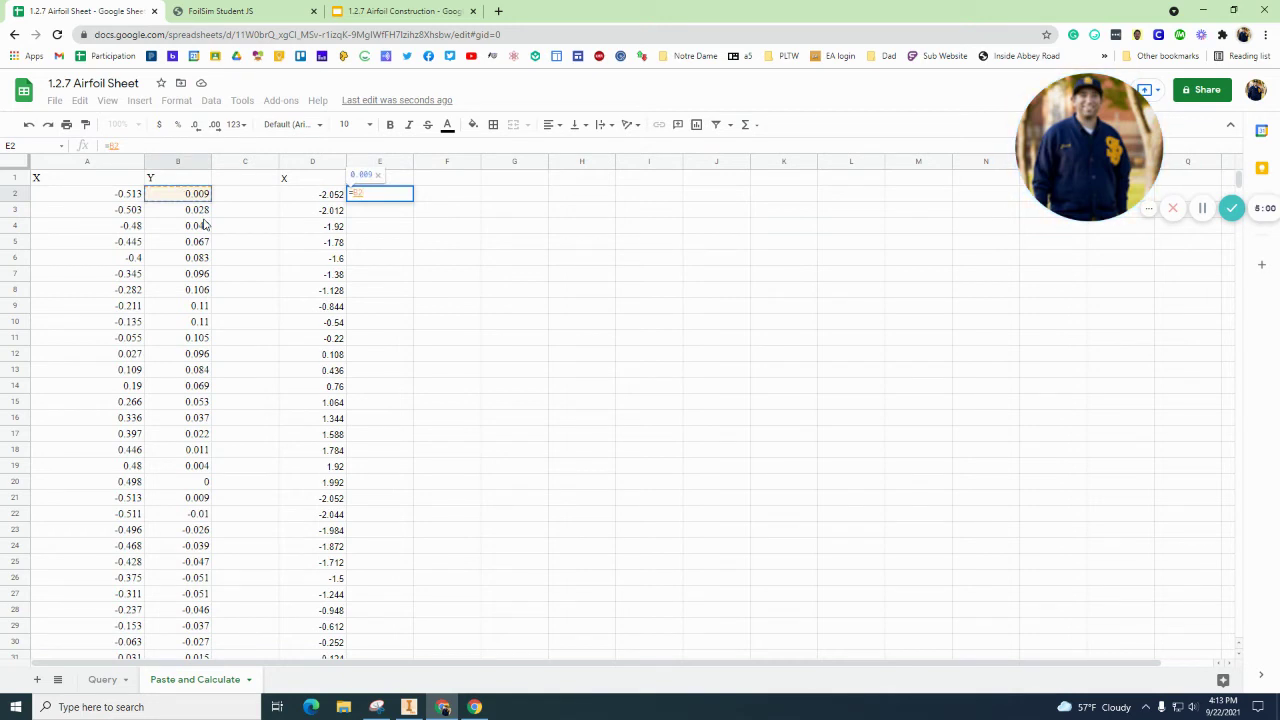
type("*4")
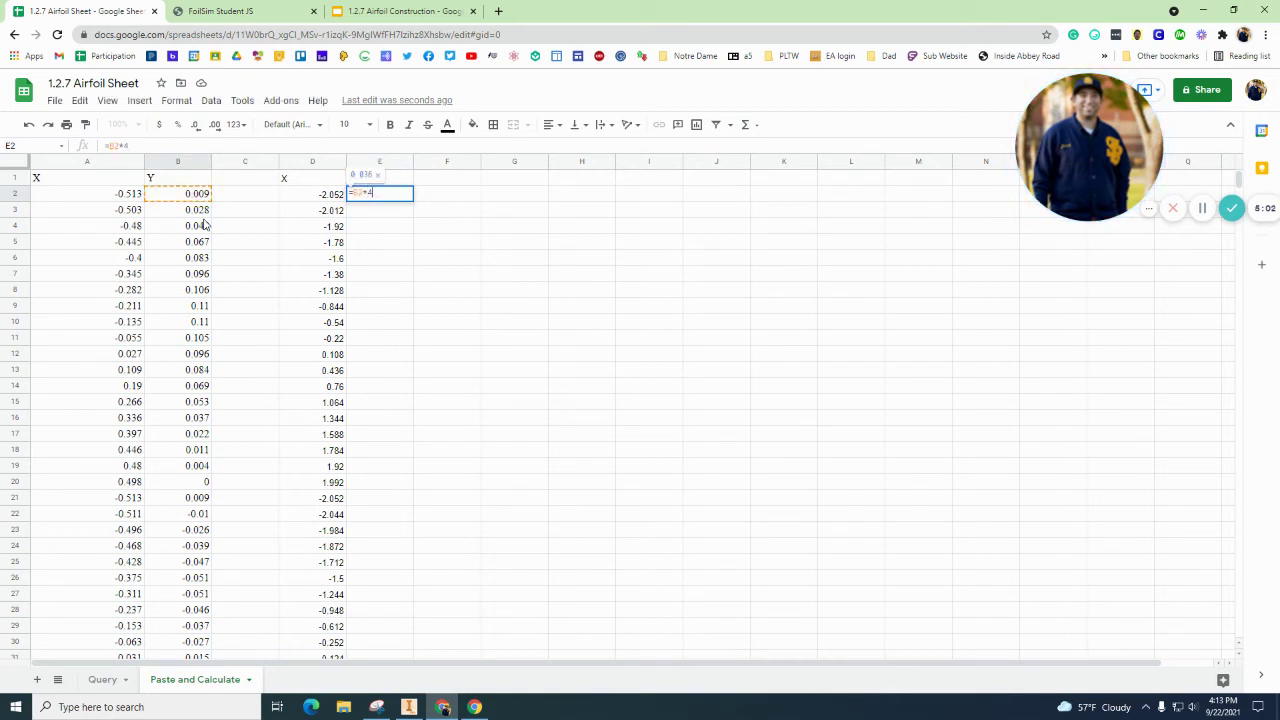
key("Return")
left_click(401, 195)
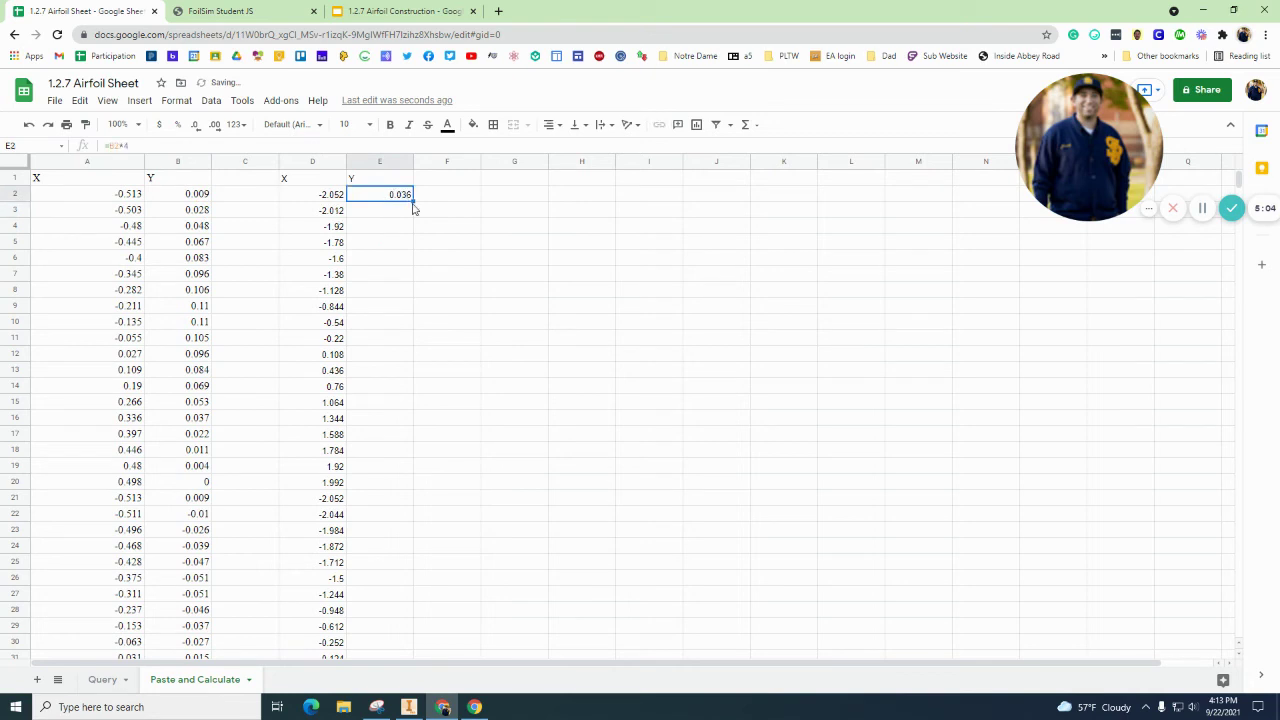
left_click_drag(413, 204, 404, 548)
scroll(400, 450, "up", 5)
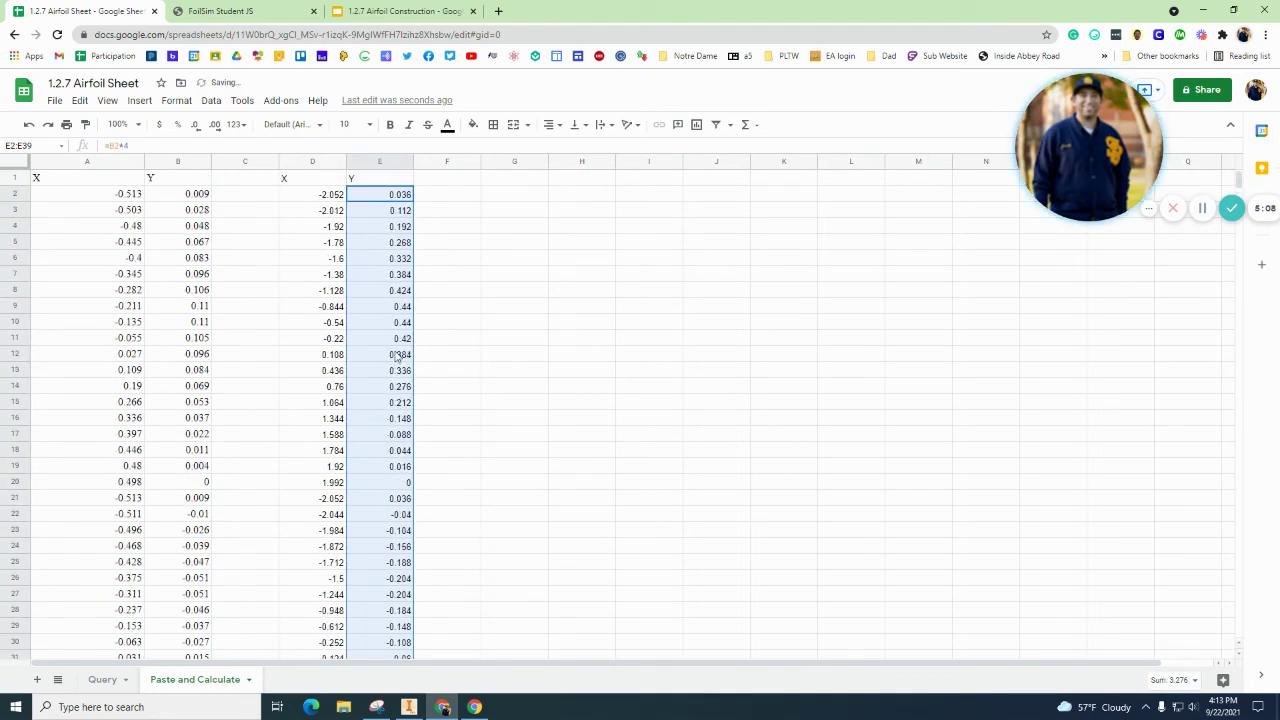
left_click(470, 424)
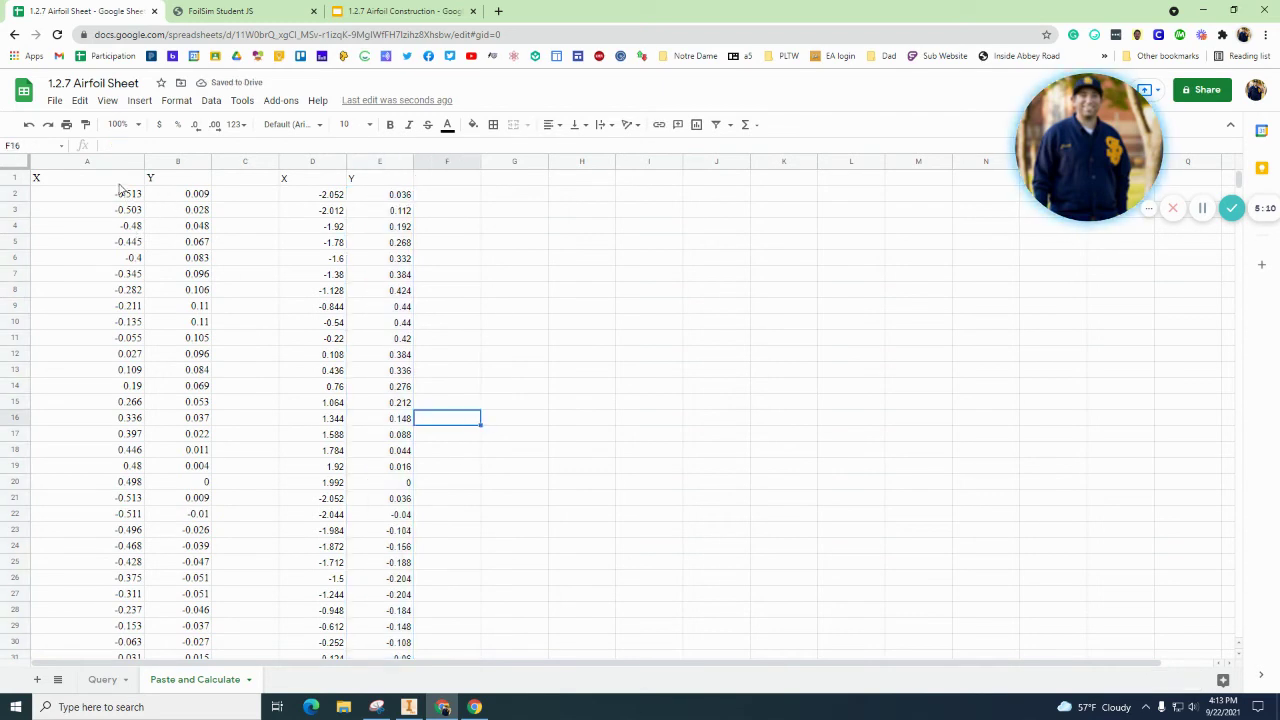
Step: Select the scaled X and Y columns D and E and copy them
left_click_drag(84, 165, 245, 165)
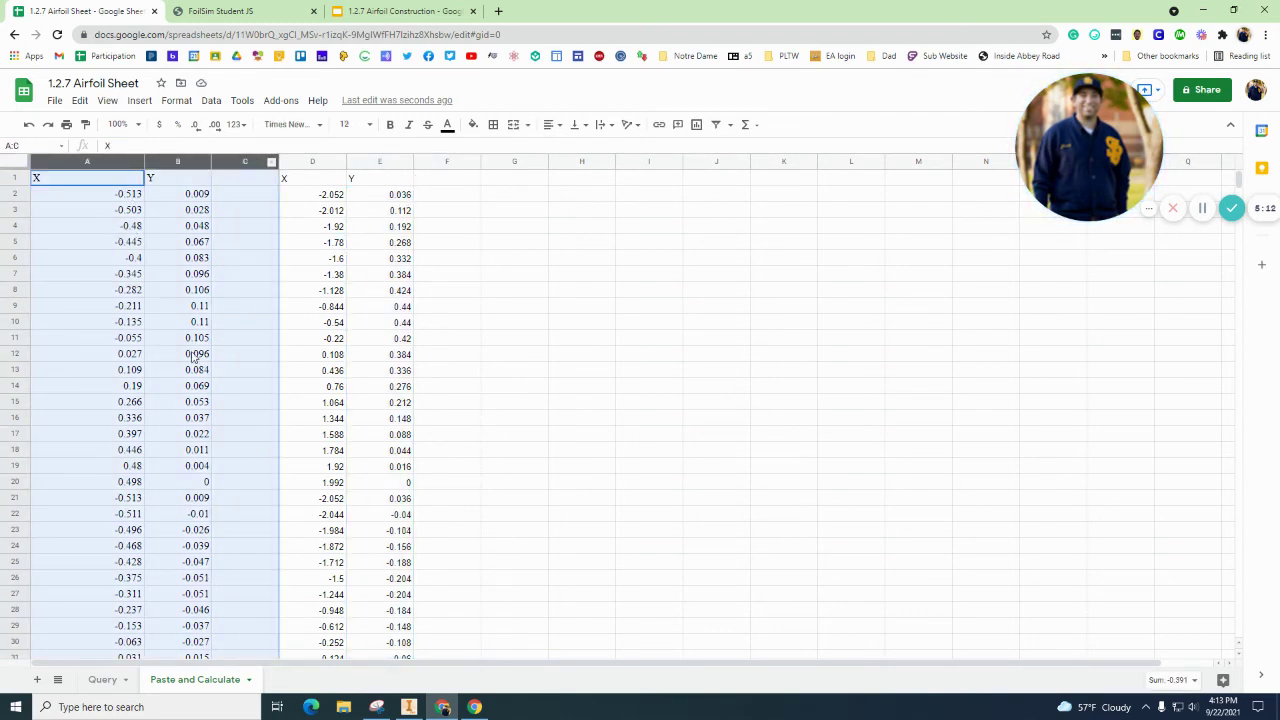
left_click(398, 306)
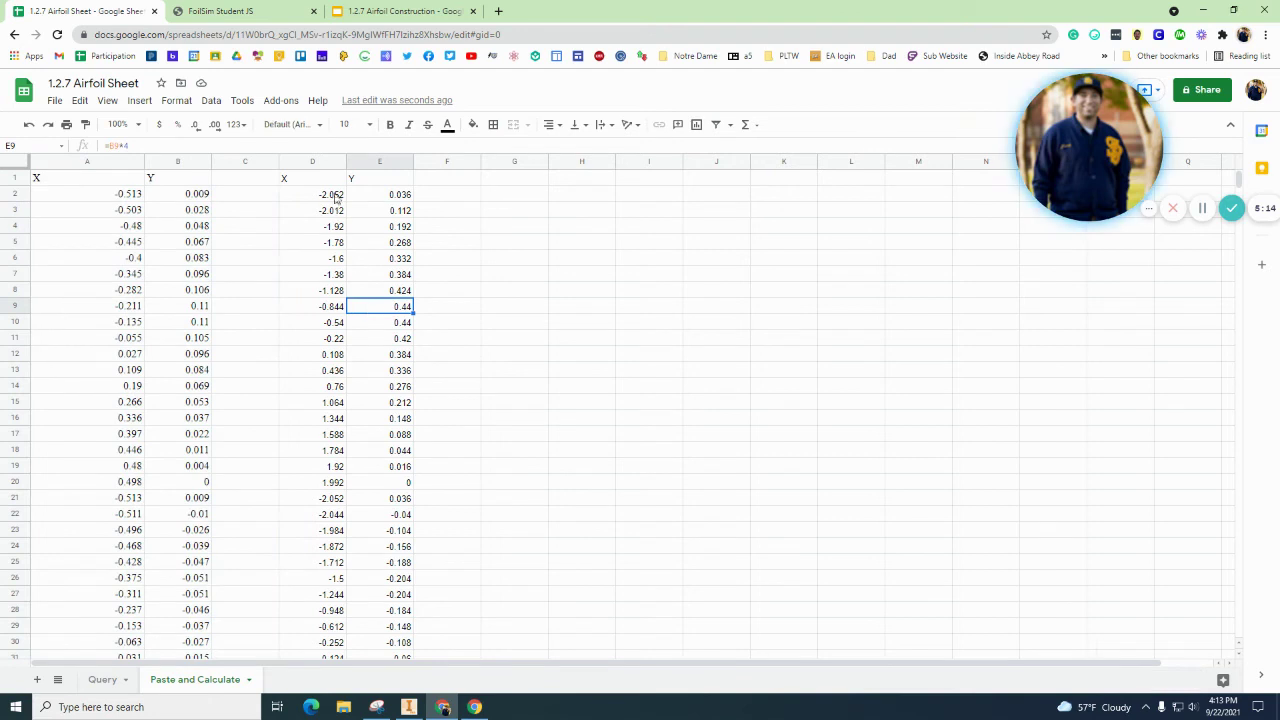
left_click_drag(311, 167, 380, 165)
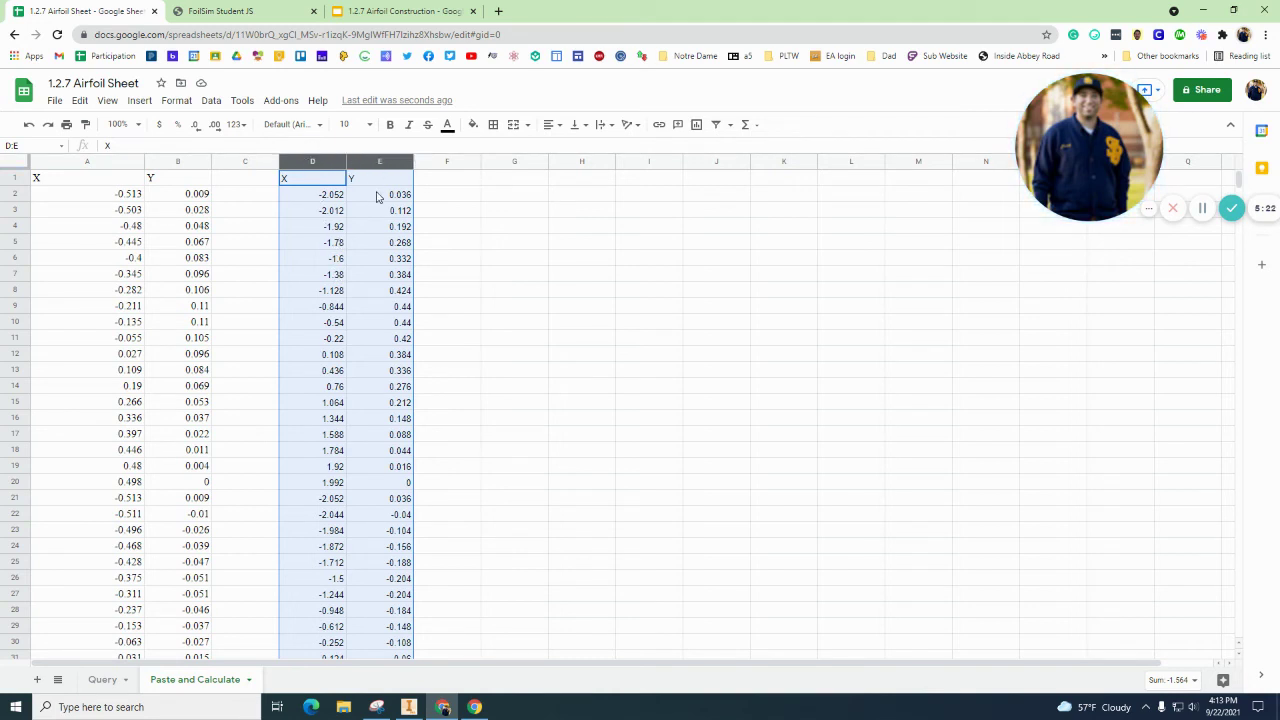
key("ctrl+c")
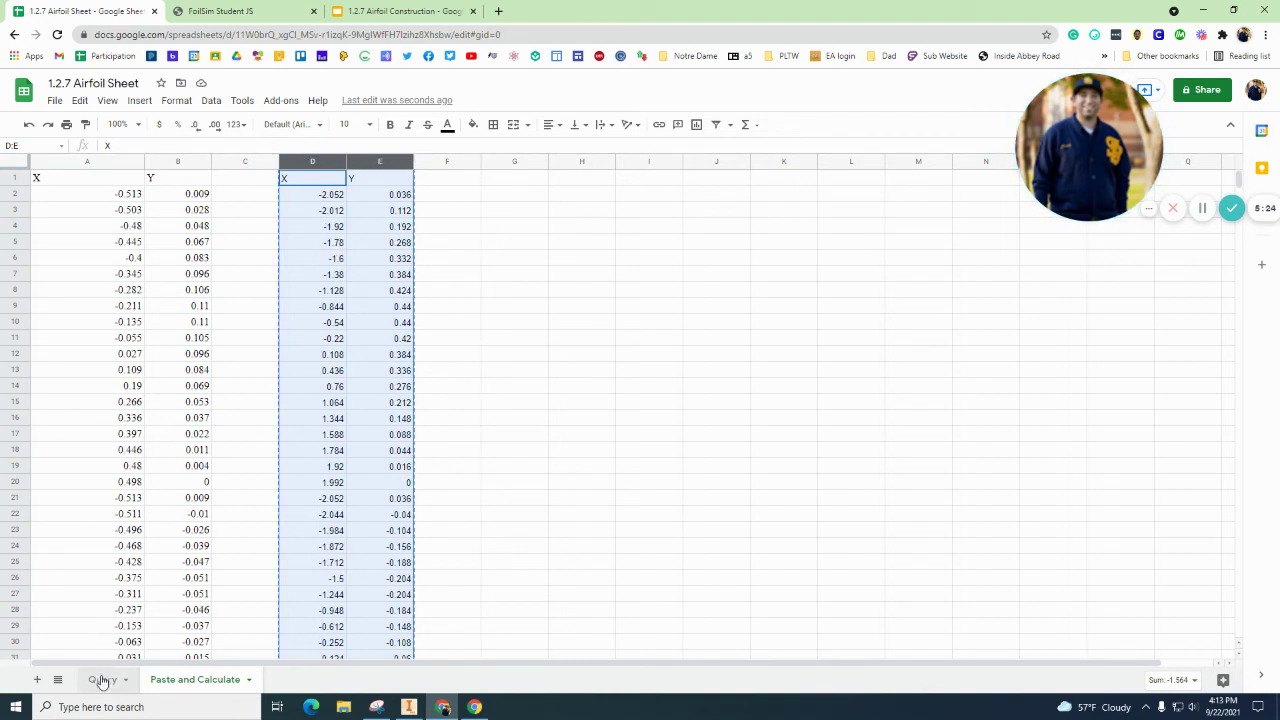
Step: Paste into the Query sheet, undo the #REF! result, and go back to Paste and Calculate
left_click(102, 681)
key("ctrl+v")
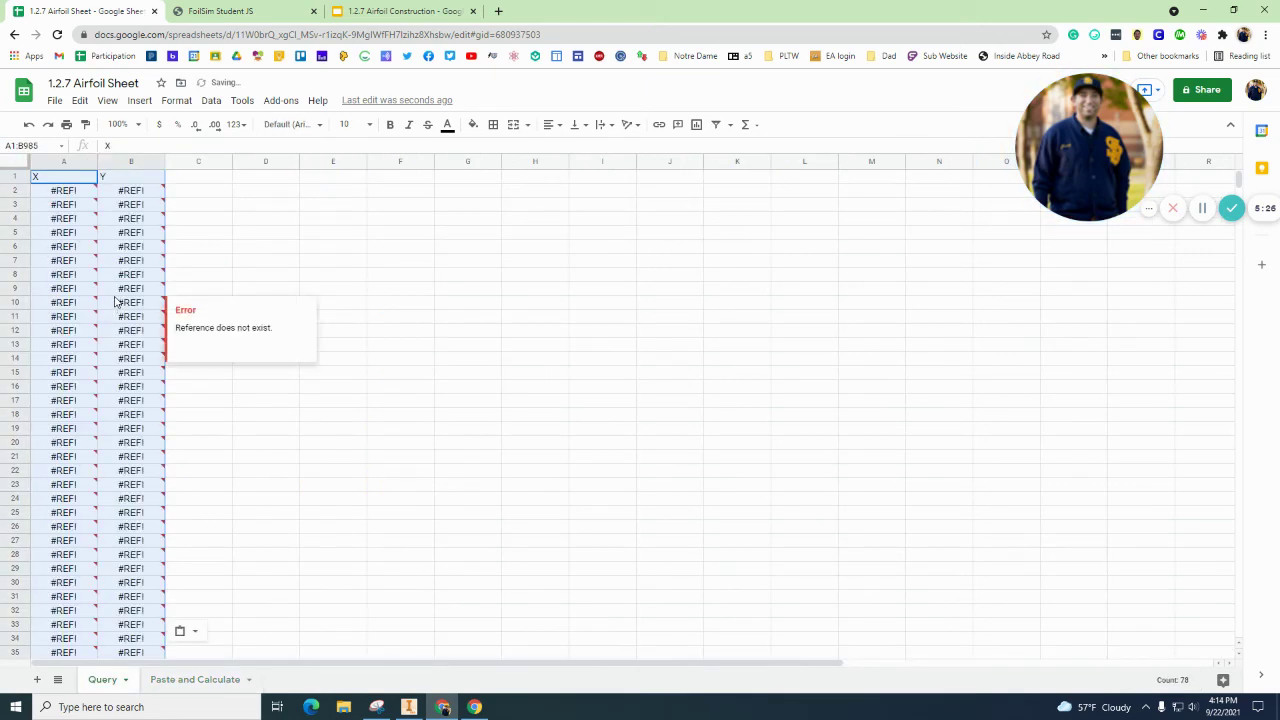
key("ctrl+z")
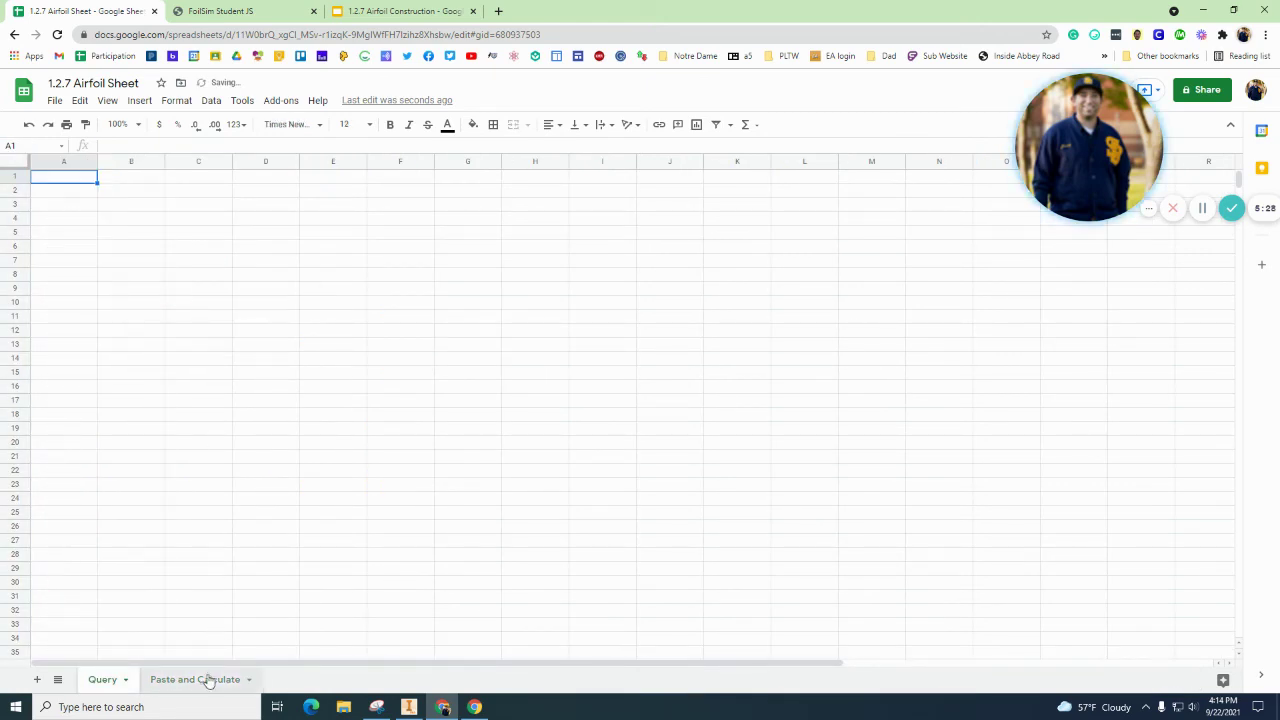
left_click(208, 680)
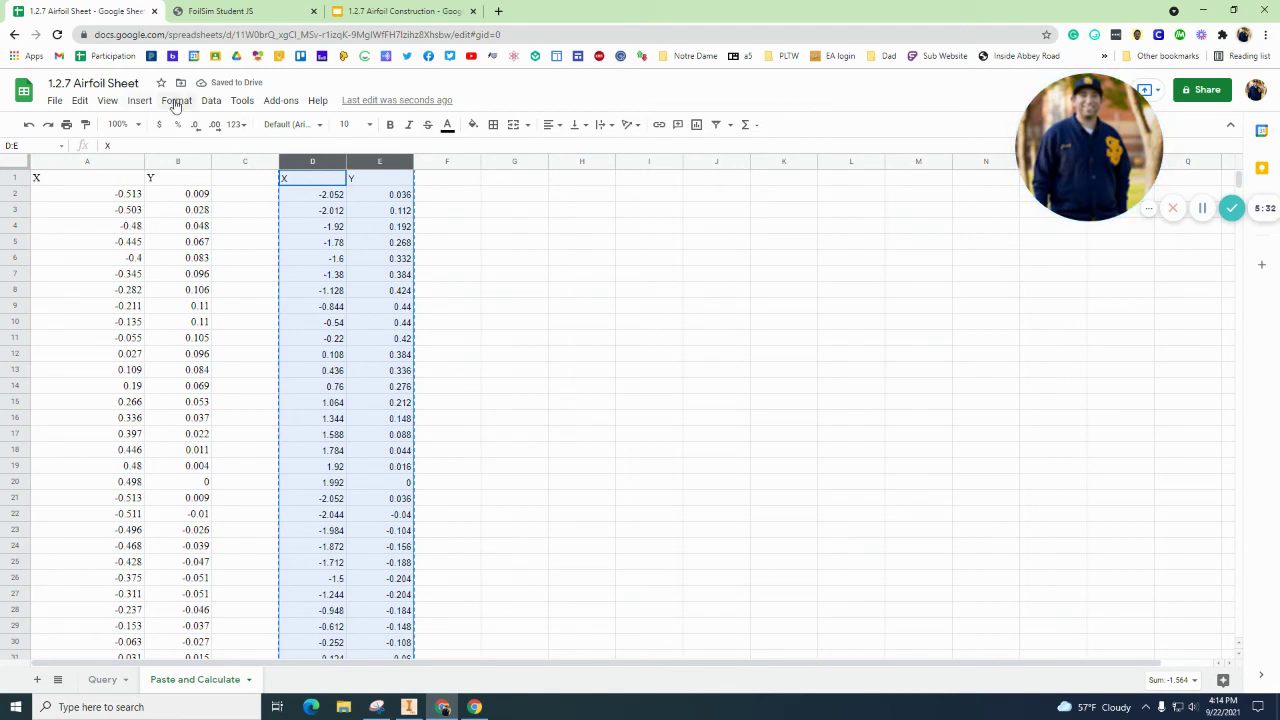
Step: Through Data > Named ranges, rename NamedRange1 to 'airfoil' for columns D:E and save it
left_click(212, 101)
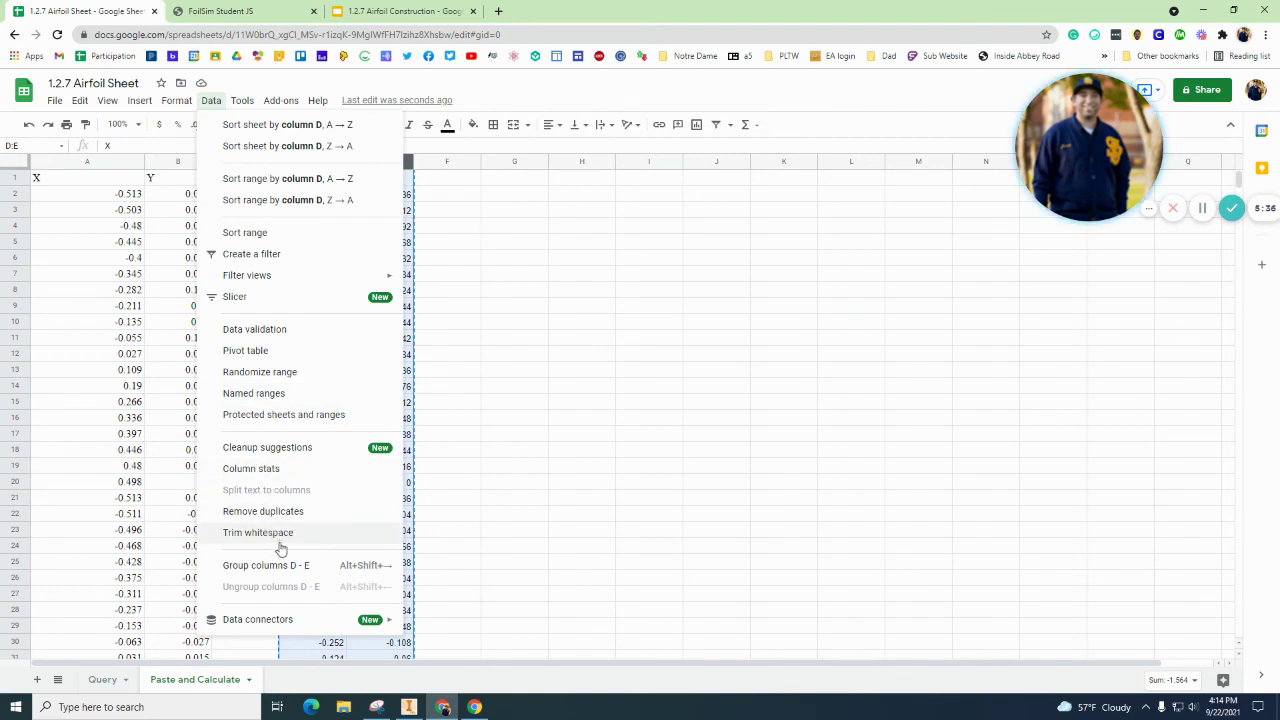
left_click(380, 403)
left_click_drag(1073, 120, 729, 543)
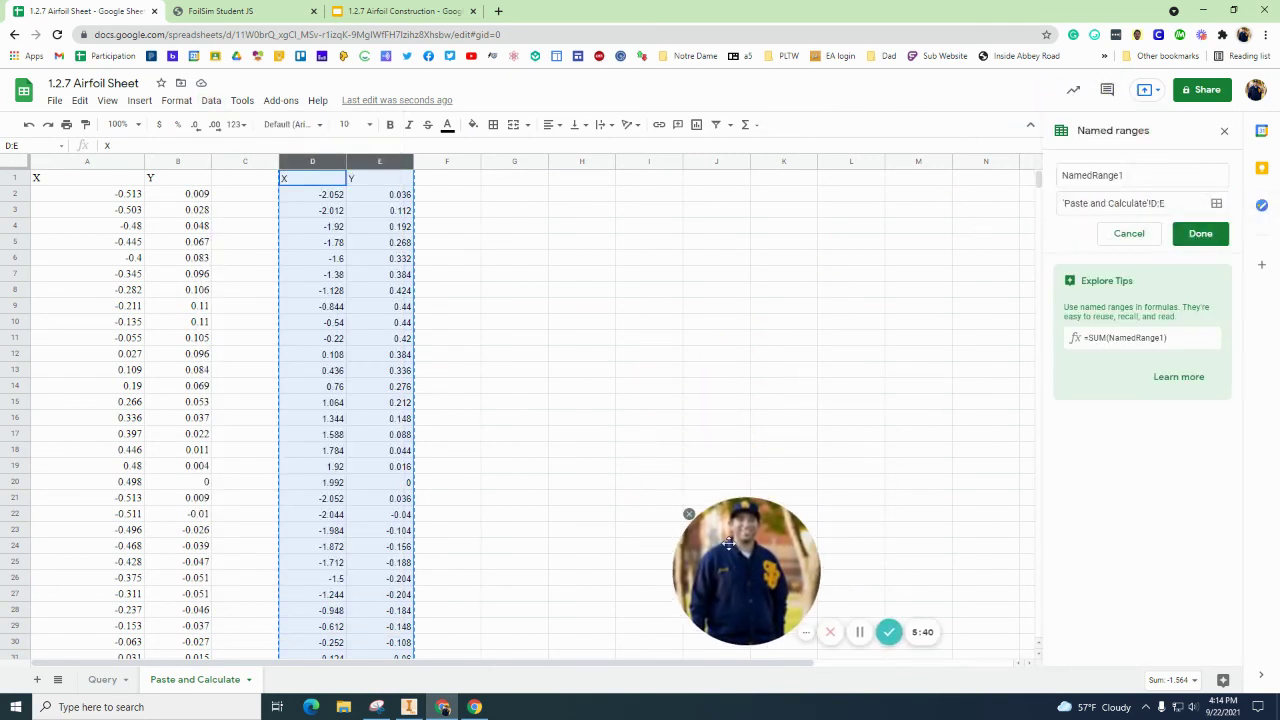
left_click_drag(1128, 177, 1057, 180)
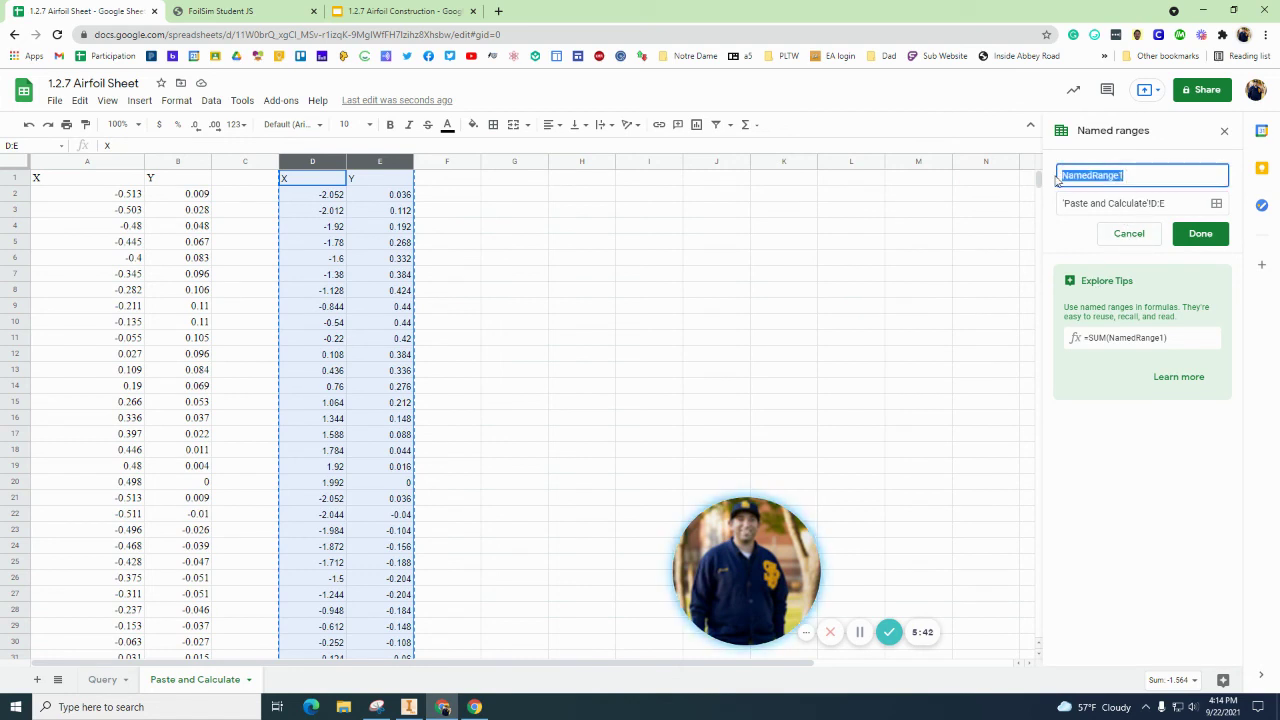
type("airfoil")
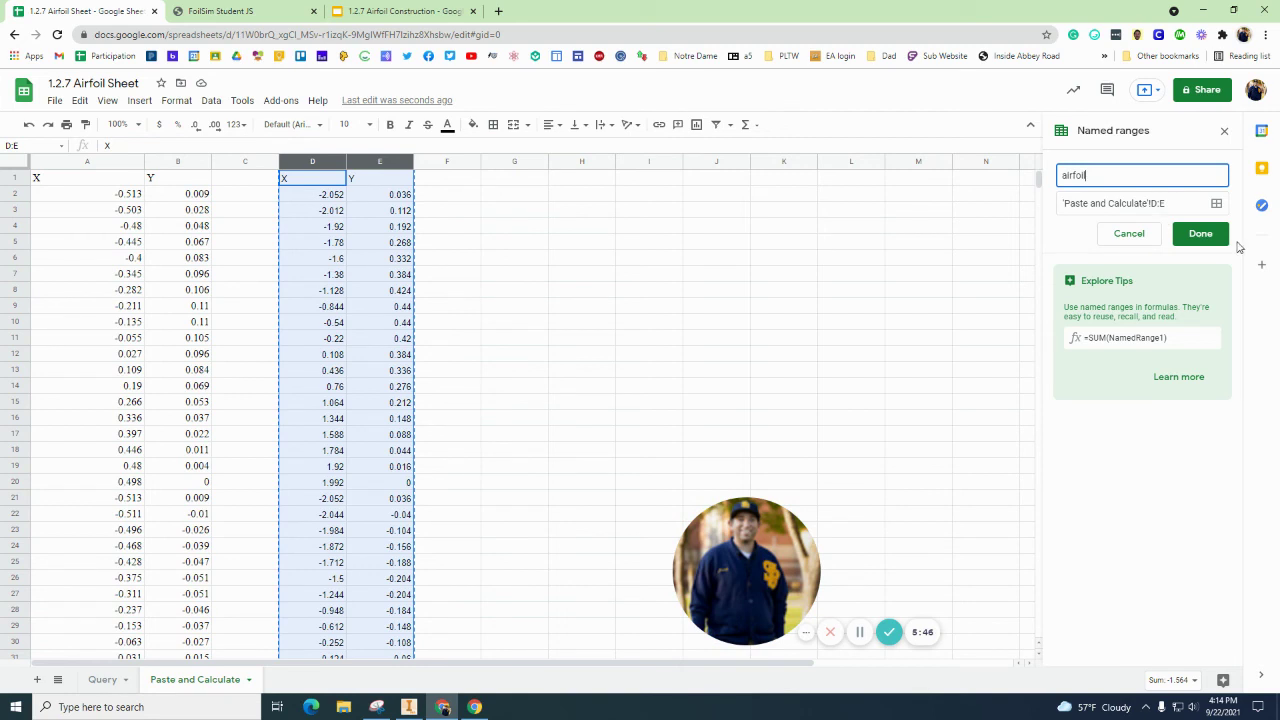
left_click(1200, 234)
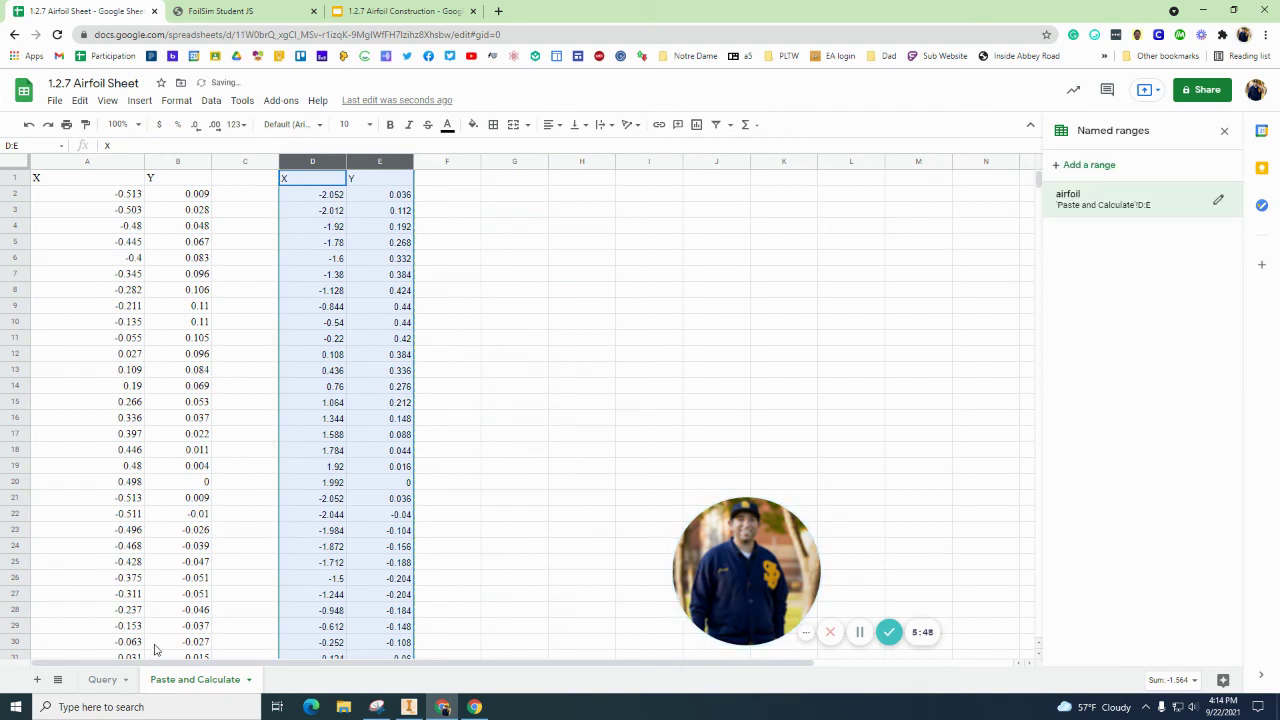
Step: Enter =QUERY(airfoil) in A1 of the Query sheet, then close the Named ranges panel
left_click(104, 680)
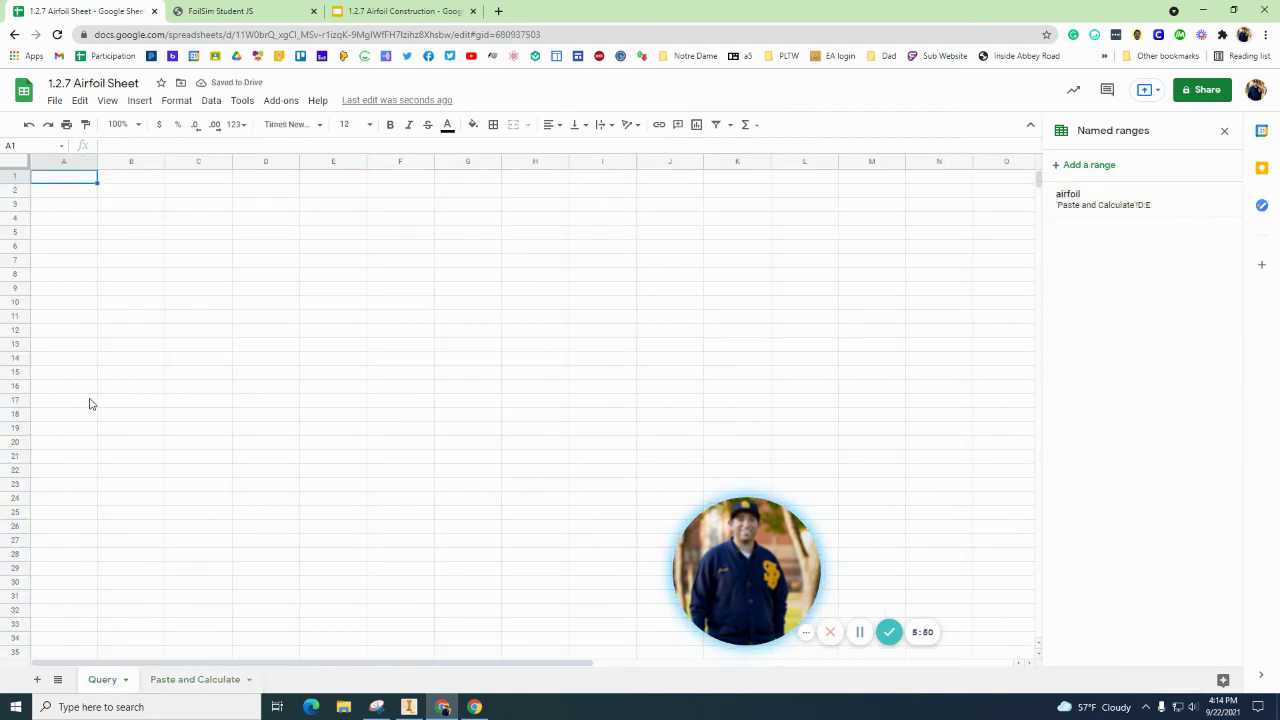
type("=quer")
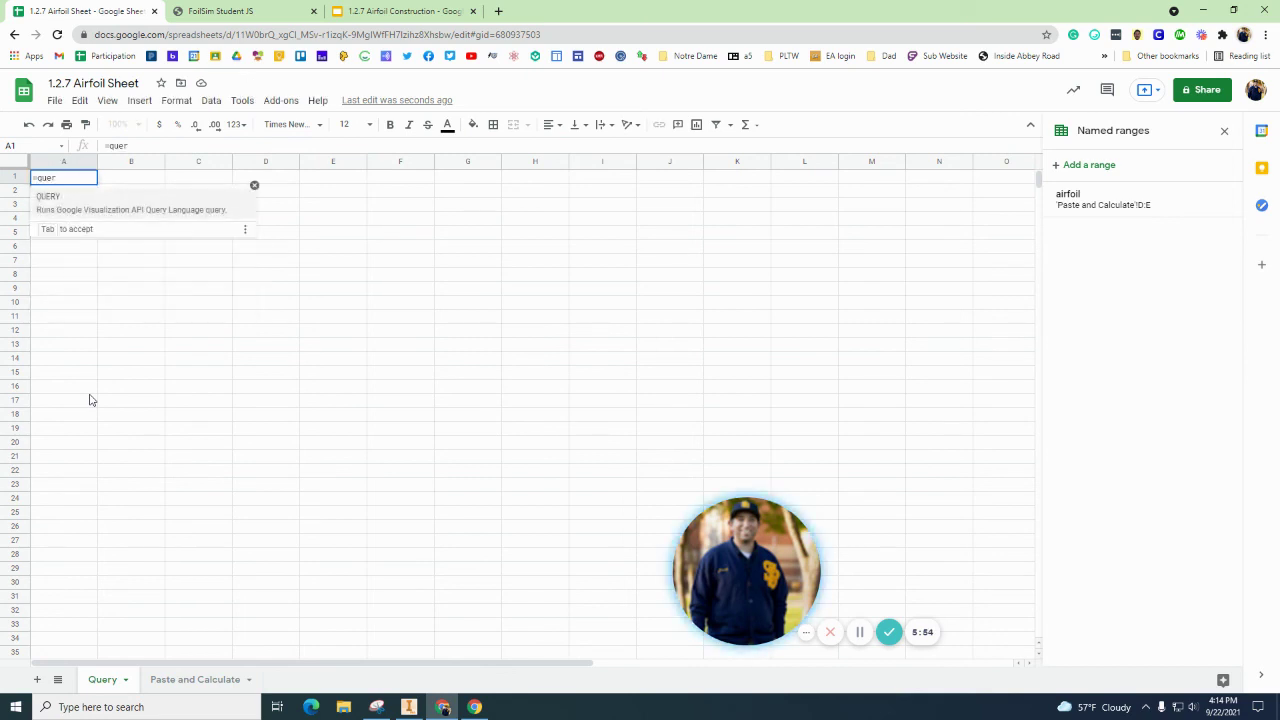
key("Tab")
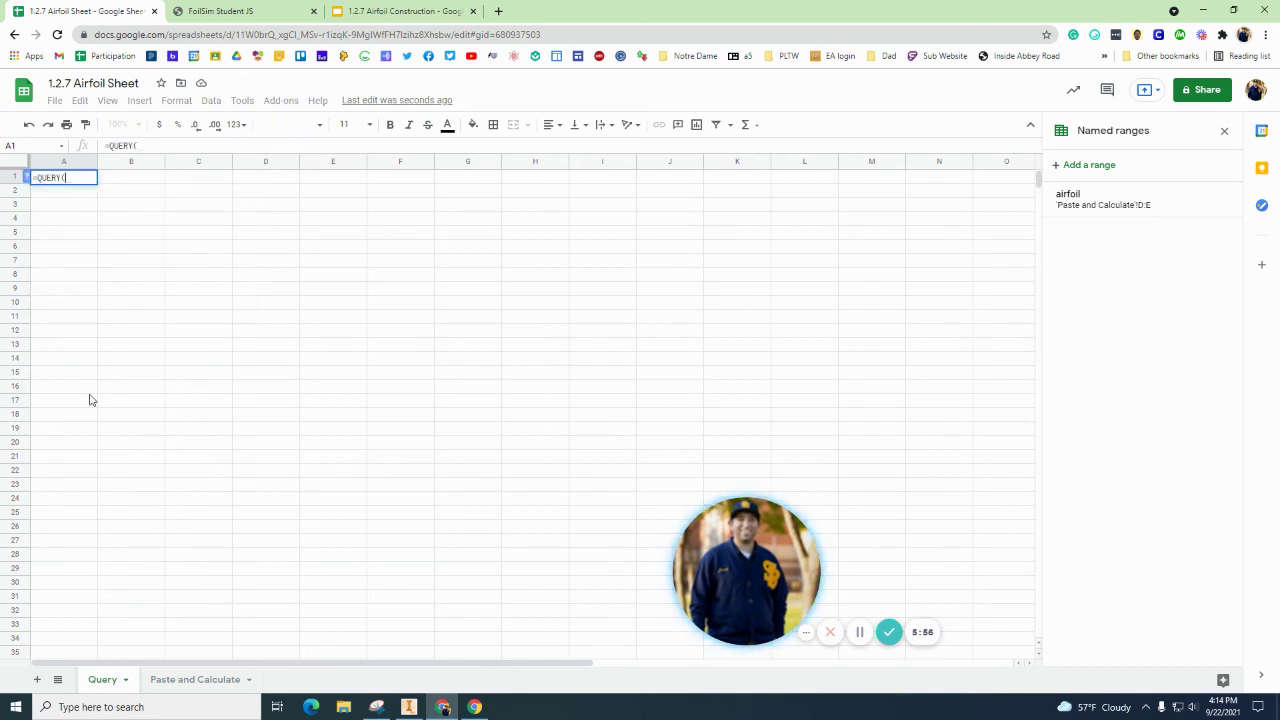
type("air")
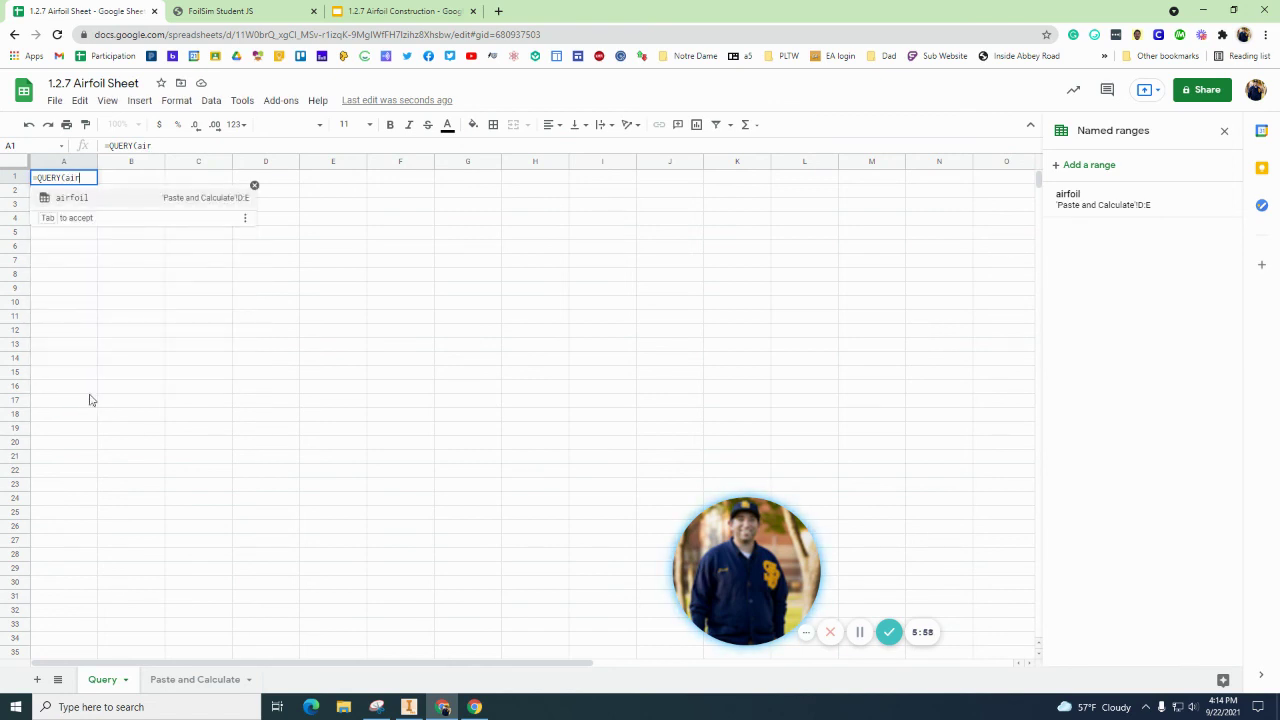
key("Tab")
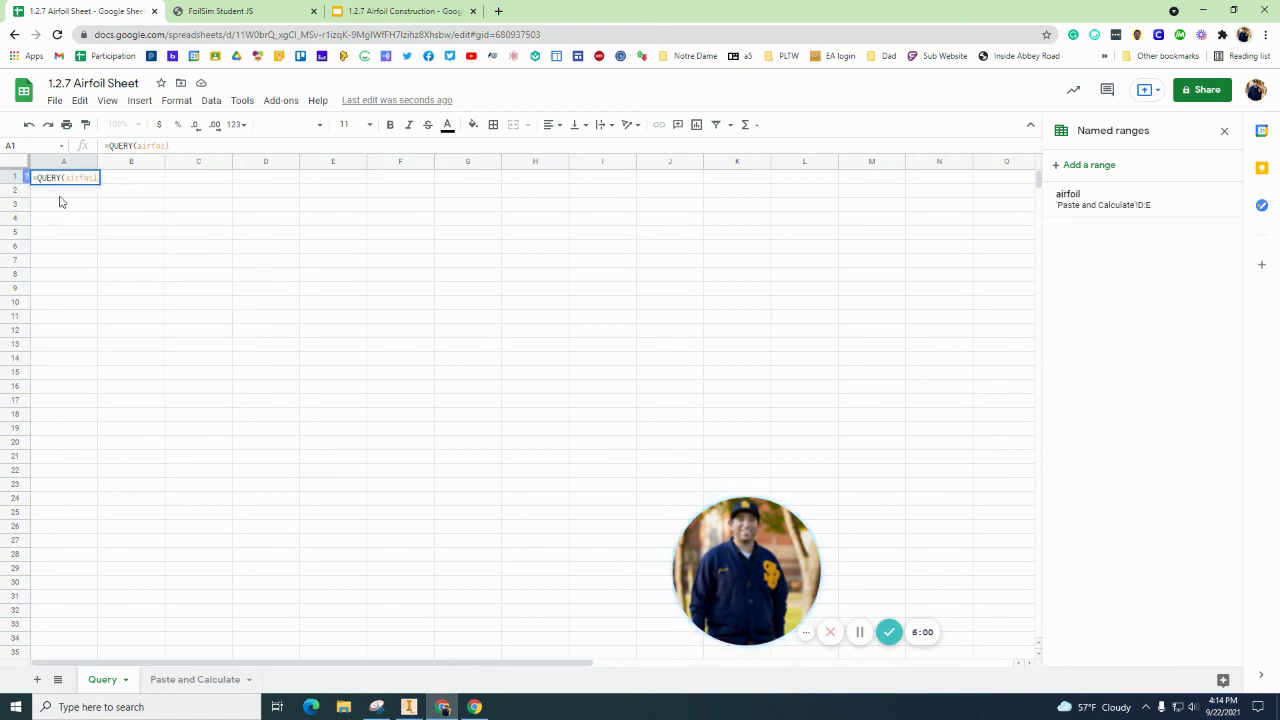
key("Return")
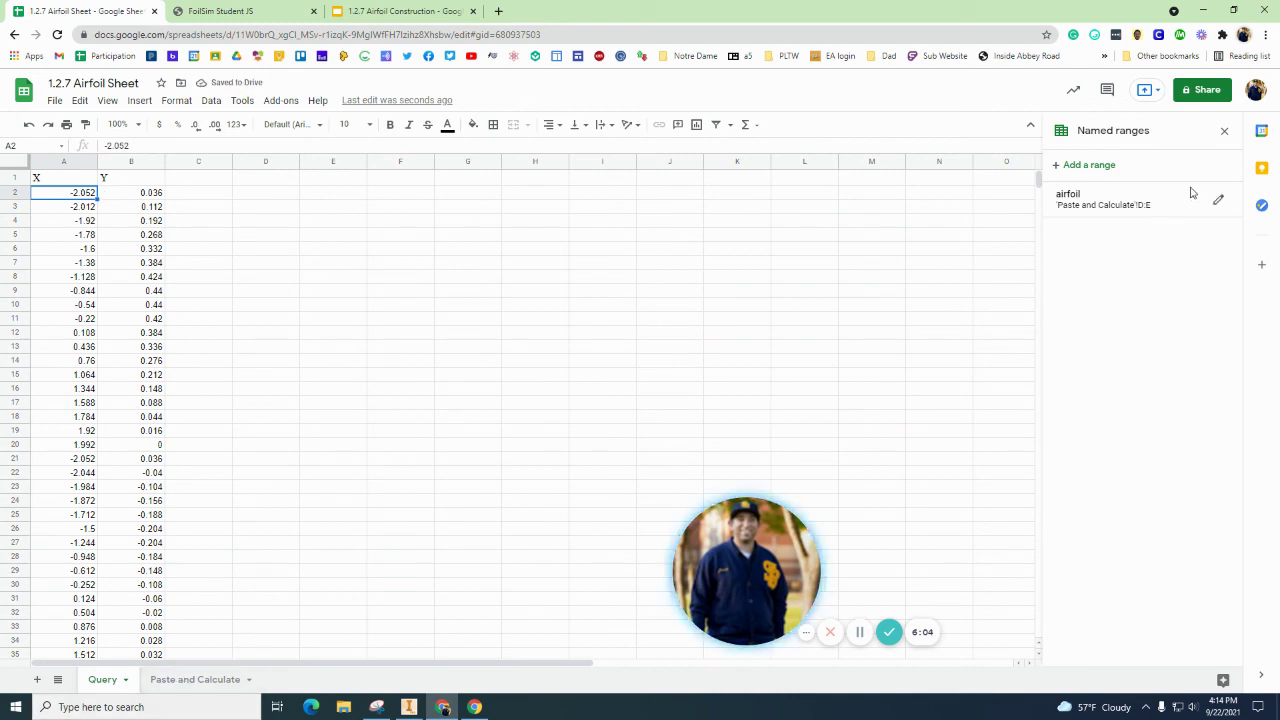
left_click(1224, 131)
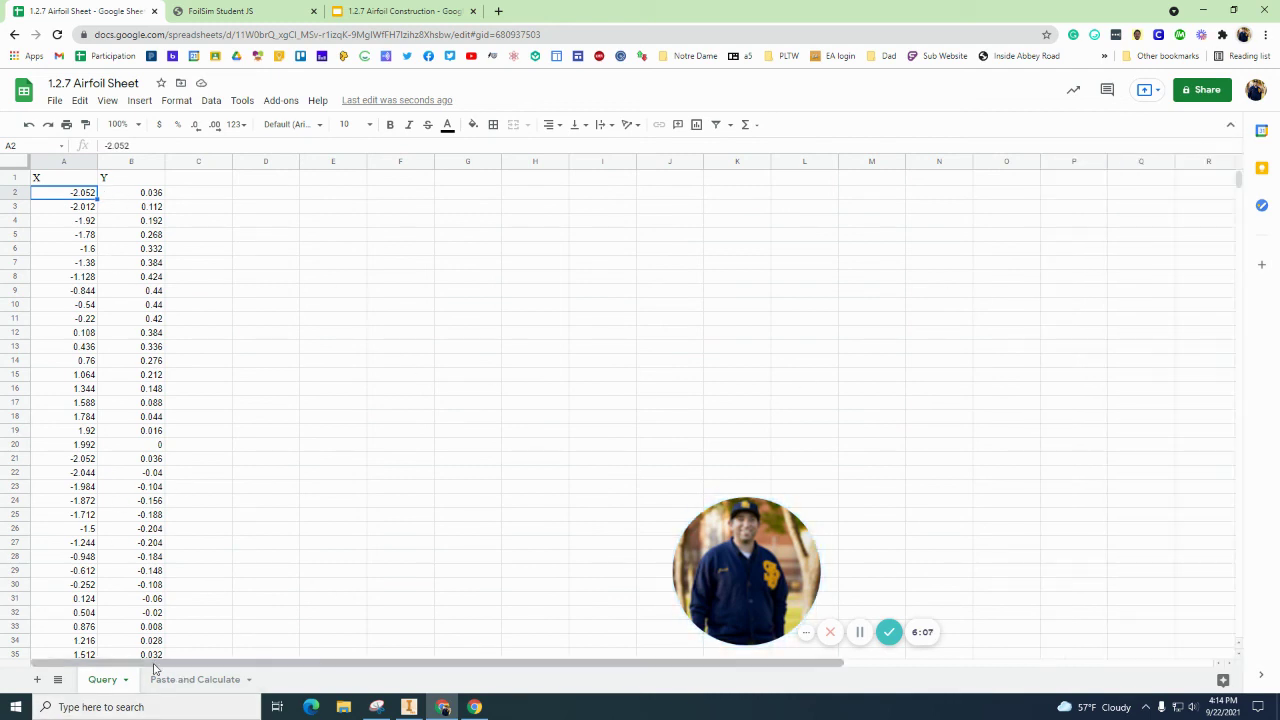